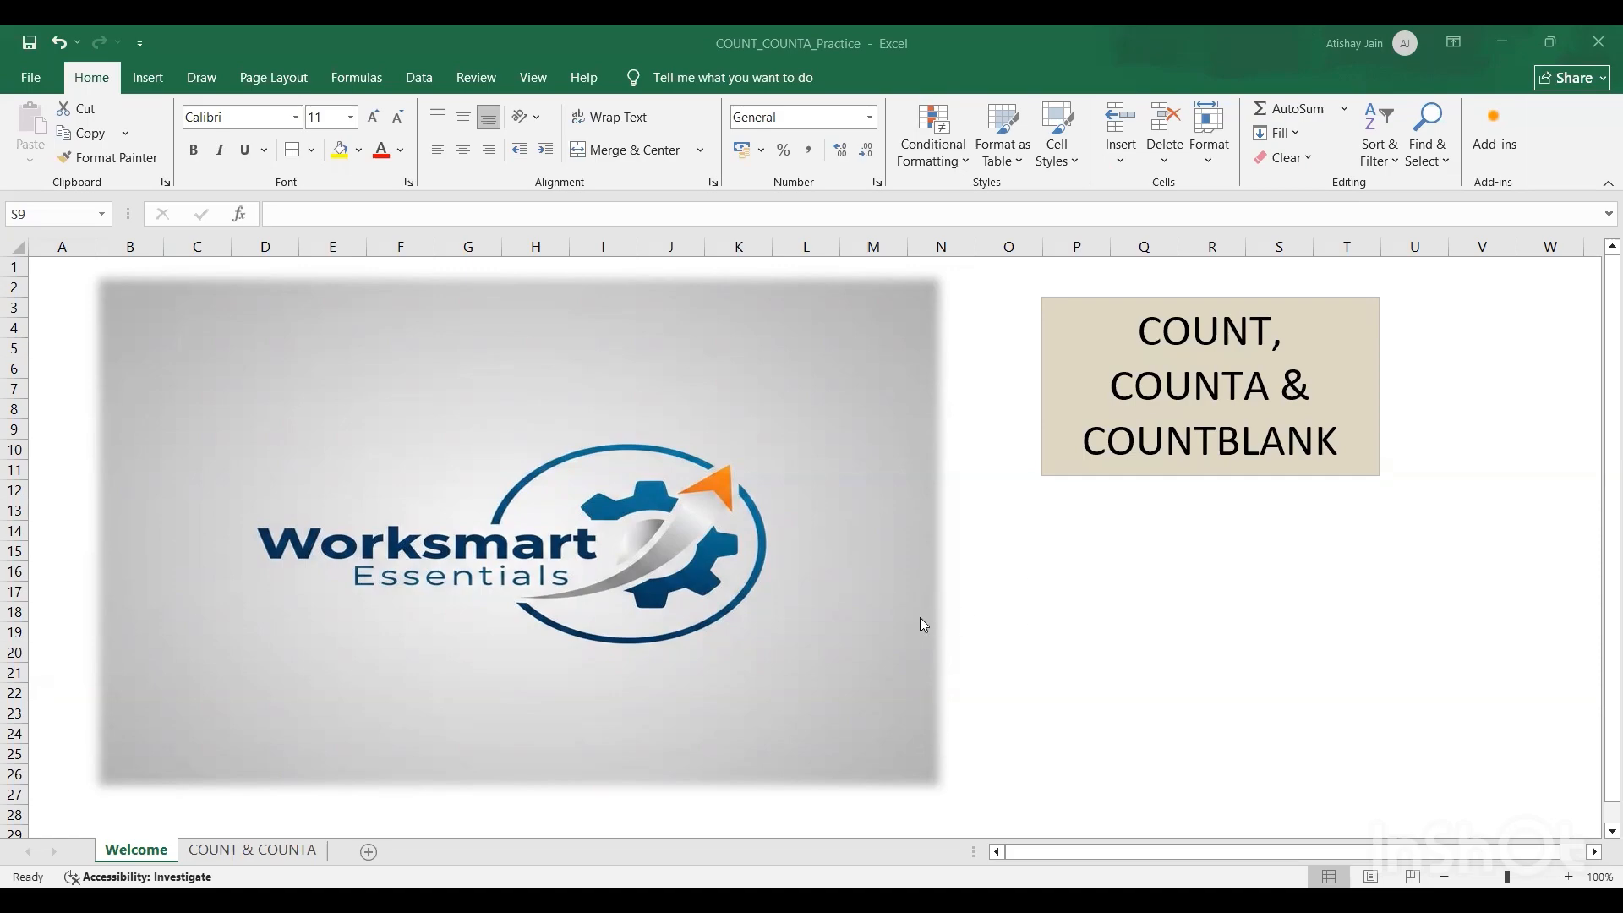
# Step: Open the COUNT & COUNTA worksheet, keeping its sheet name as it is
pyautogui.click(281, 852)
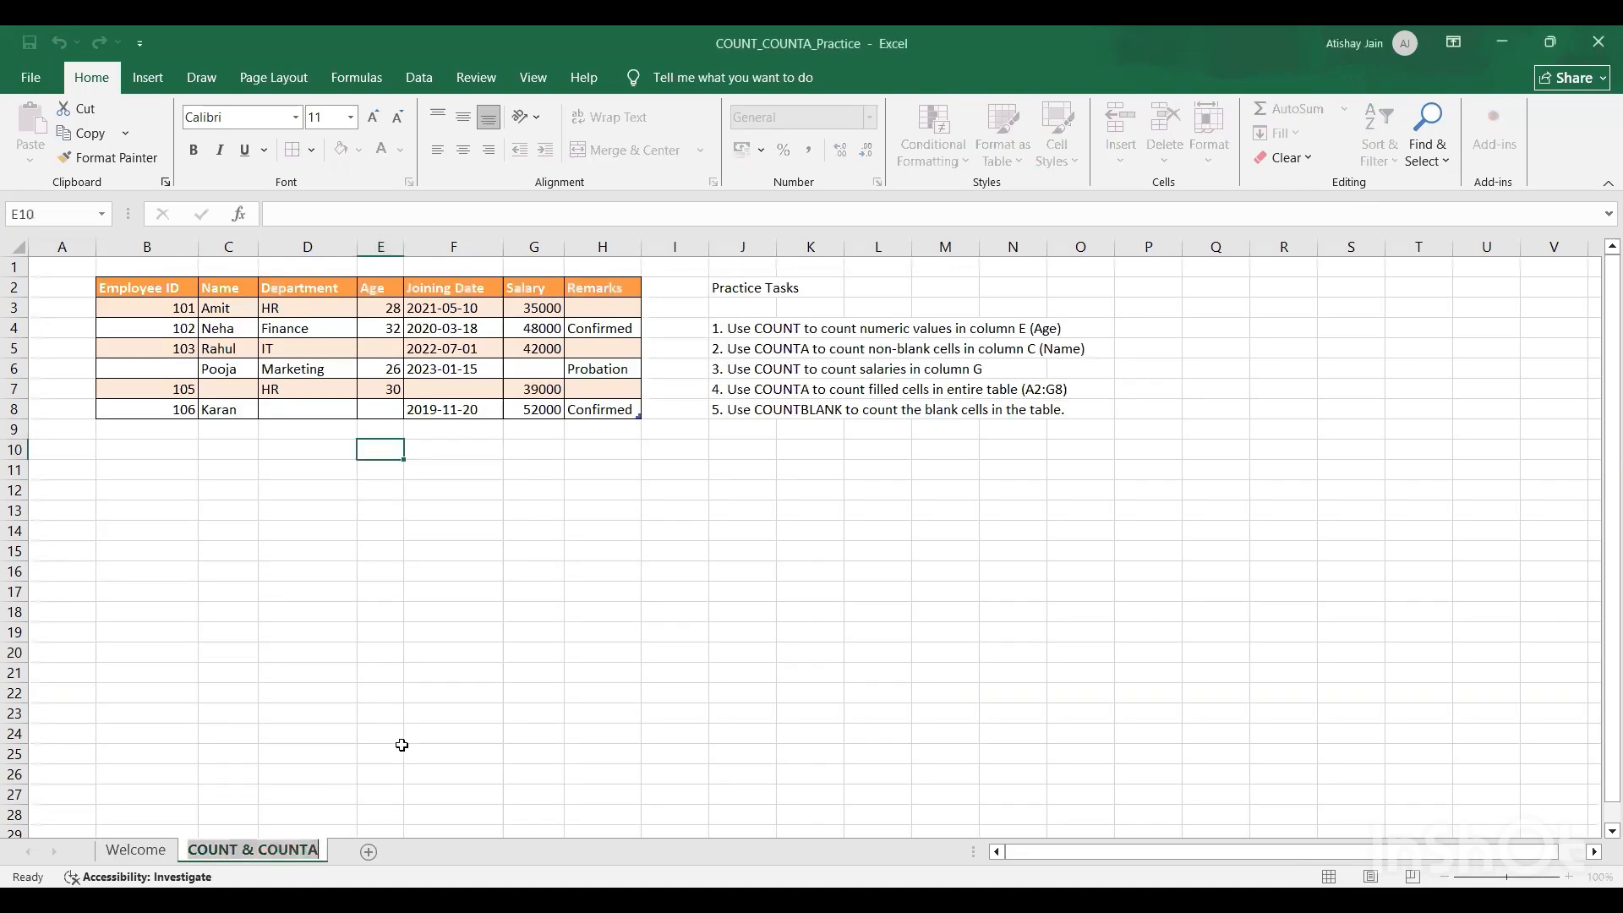
pyautogui.press('Return')
pyautogui.click(537, 491)
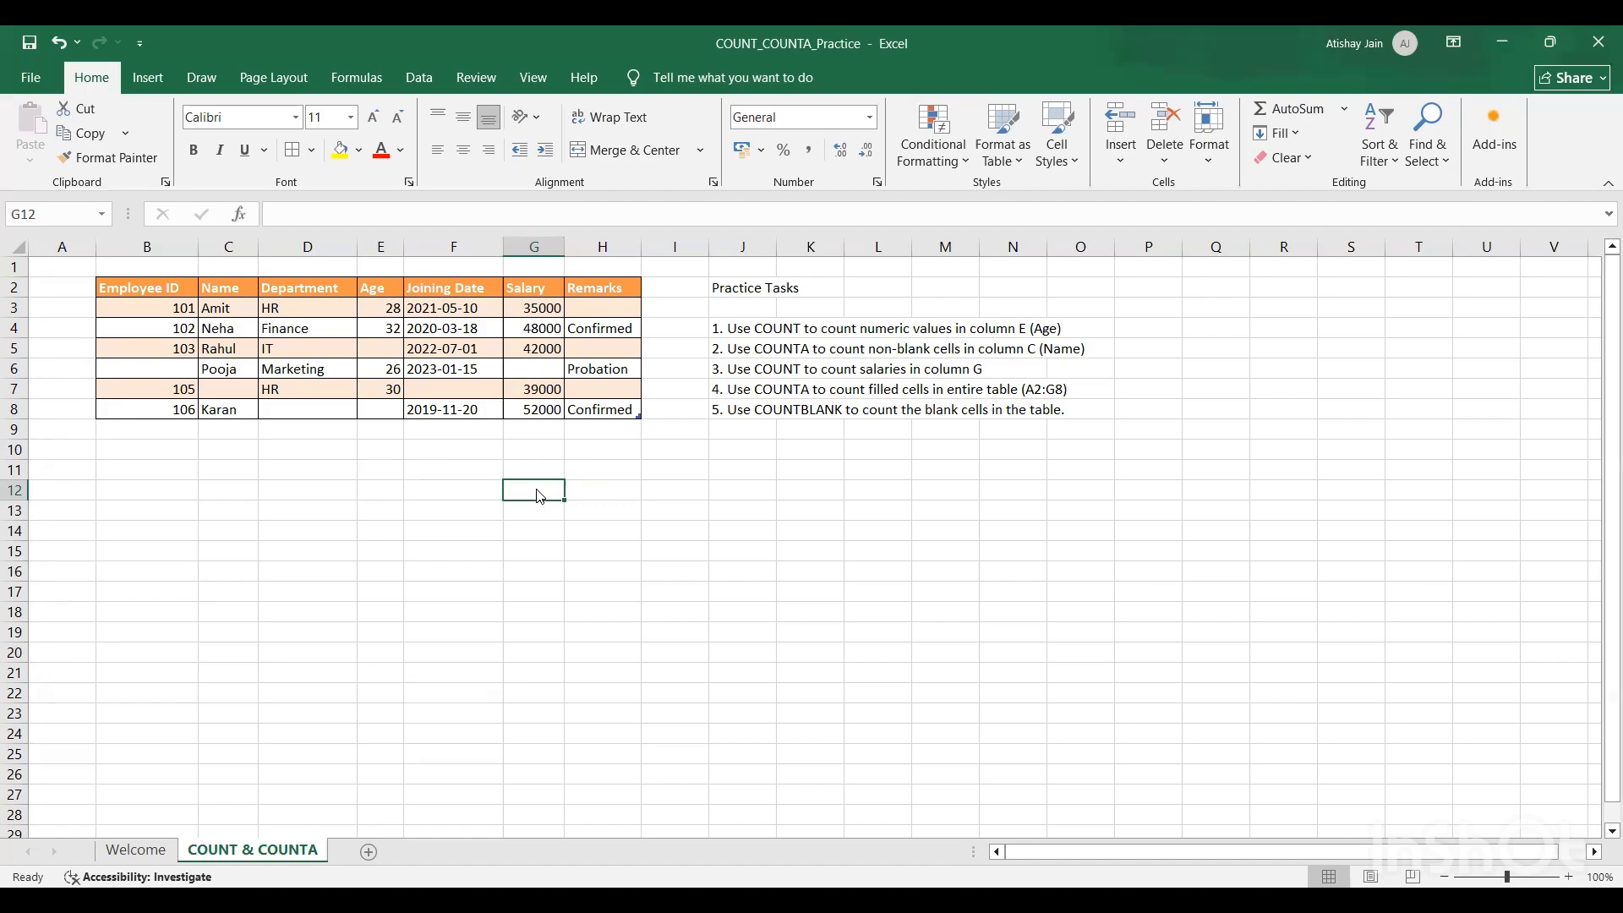
# Step: In cell E10, count the numeric values of the Age column with =COUNT(Table2[Age])
pyautogui.press('Left')
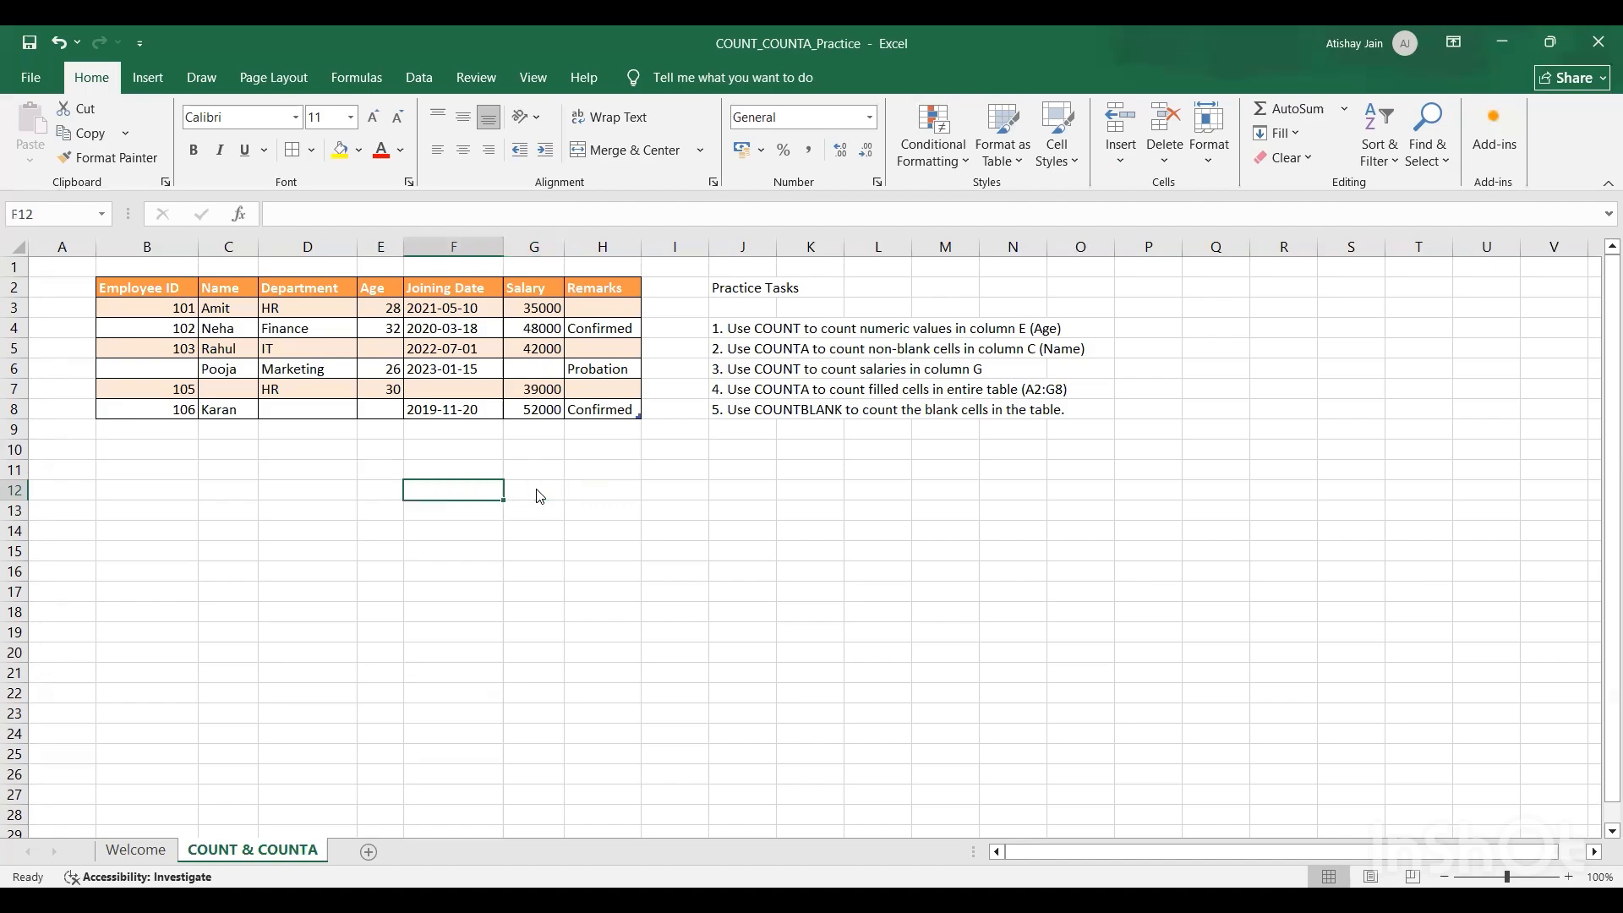
pyautogui.press('Up')
pyautogui.press('Up')
pyautogui.press('Left')
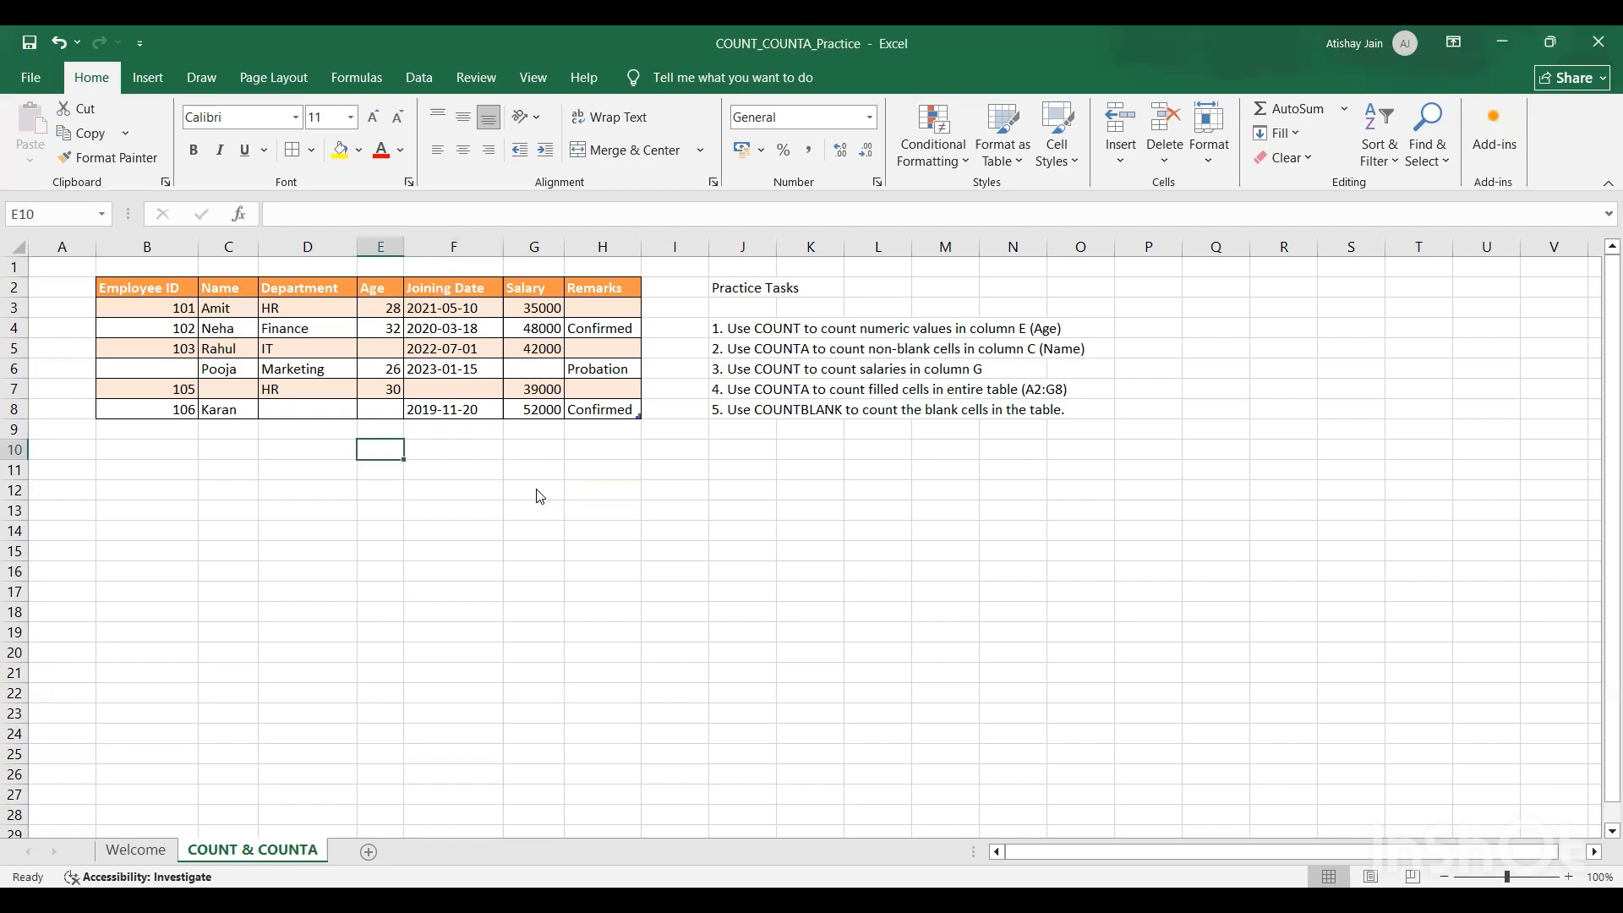
pyautogui.write('=c')
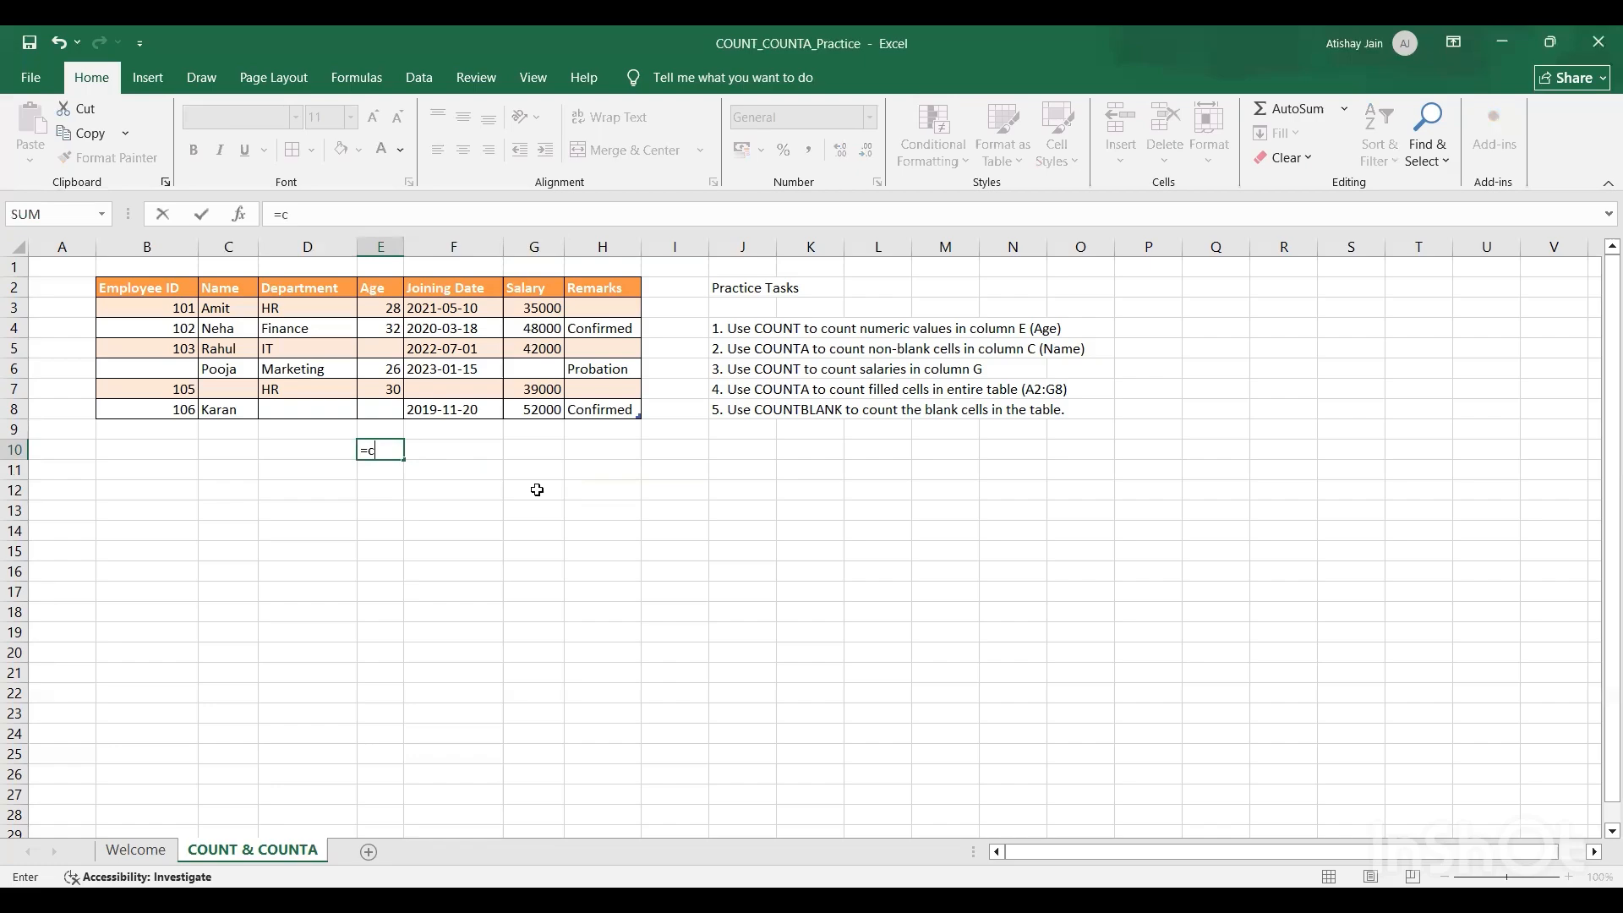
pyautogui.press('Tab')
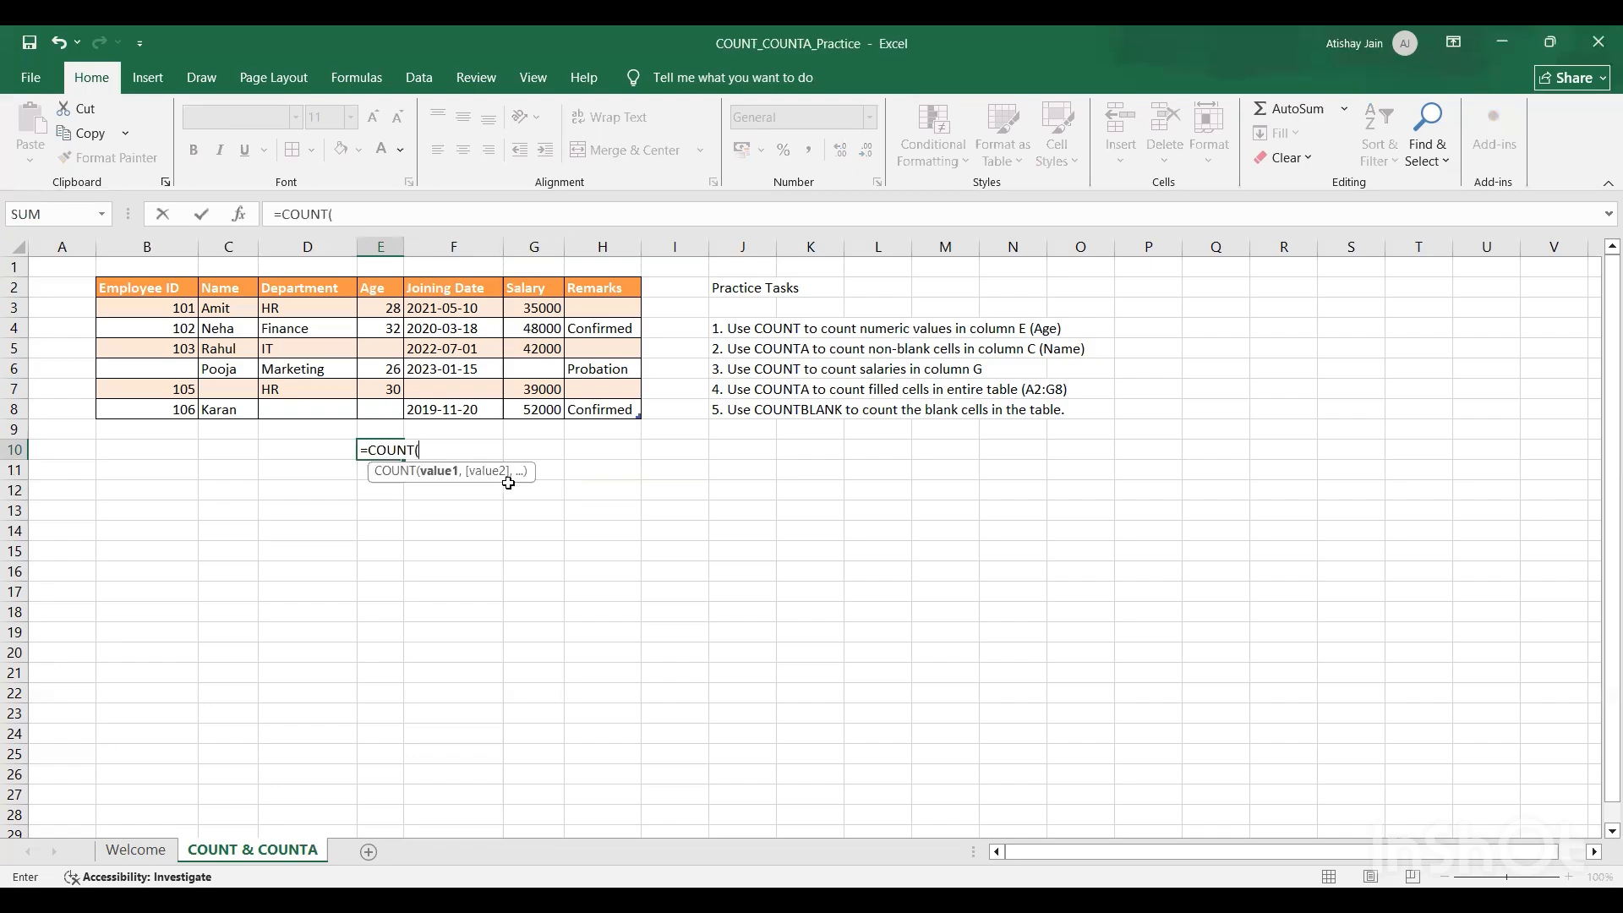
pyautogui.click(376, 277)
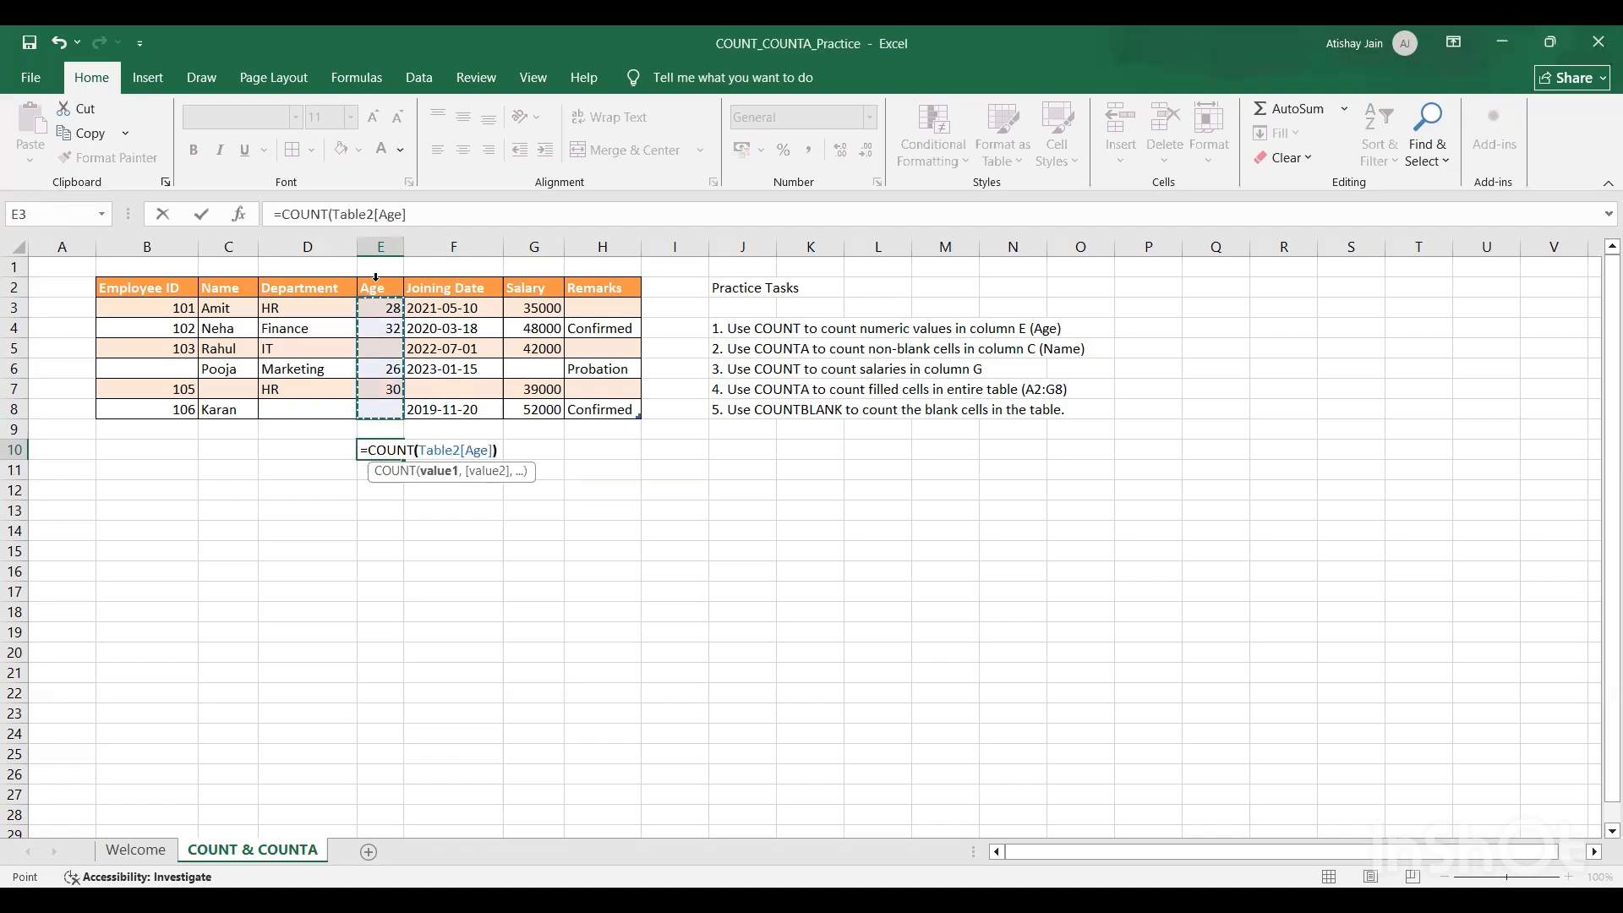
pyautogui.write(')')
pyautogui.press('Return')
pyautogui.press('Up')
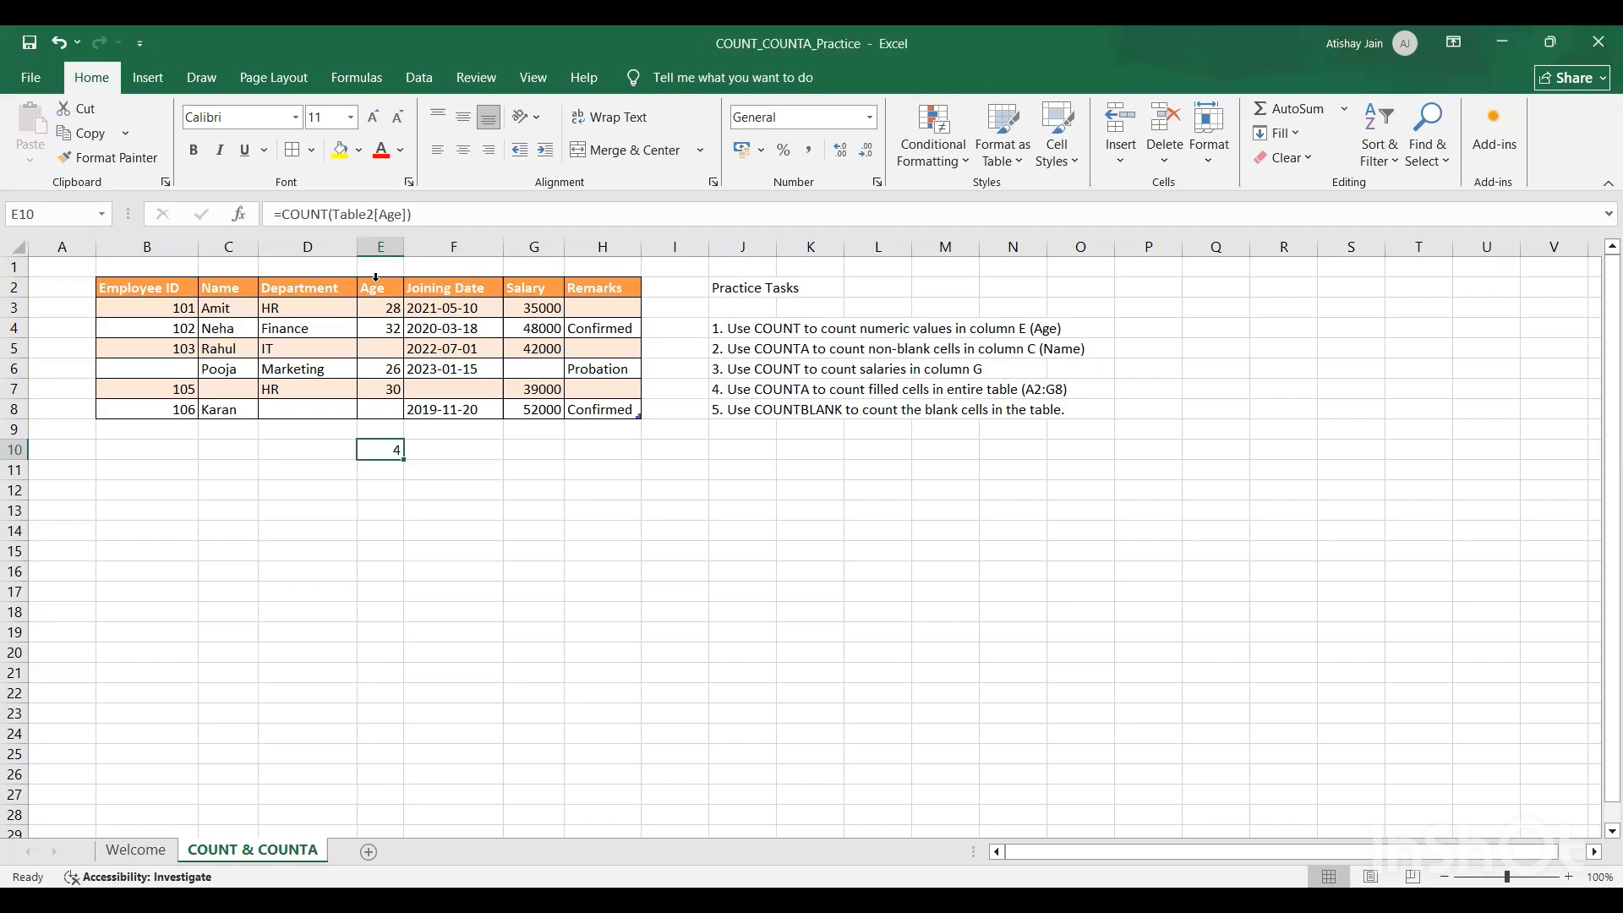
# Step: In cell C10, count the non-blank cells of the Name column with =COUNTA(Table2[Name])
pyautogui.press('Left')
pyautogui.press('Left')
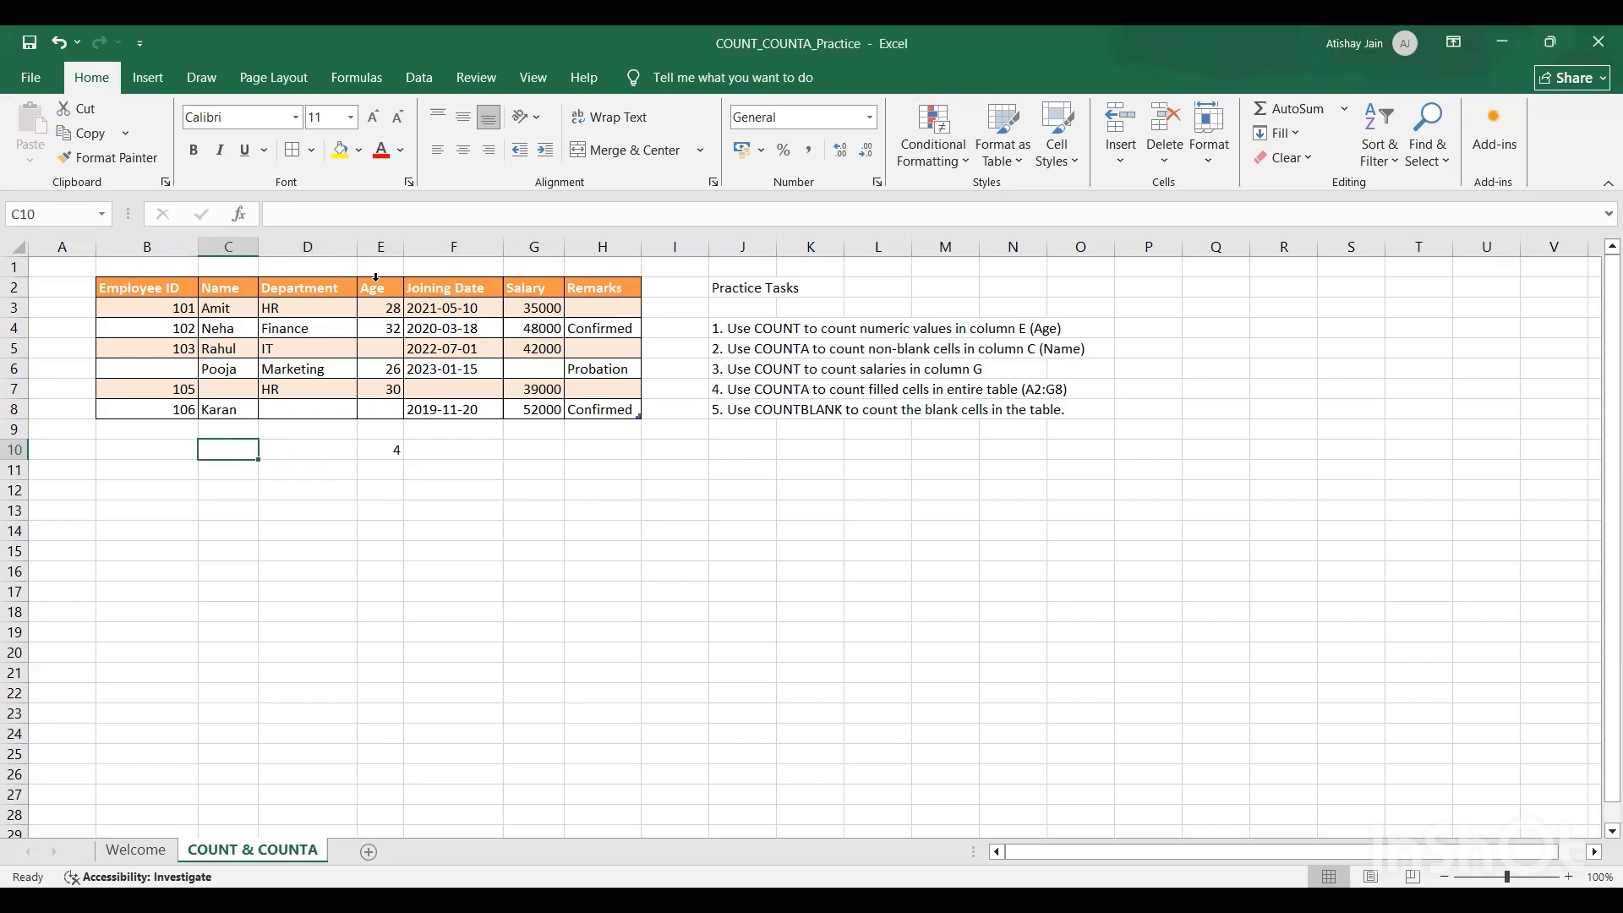
pyautogui.write('=')
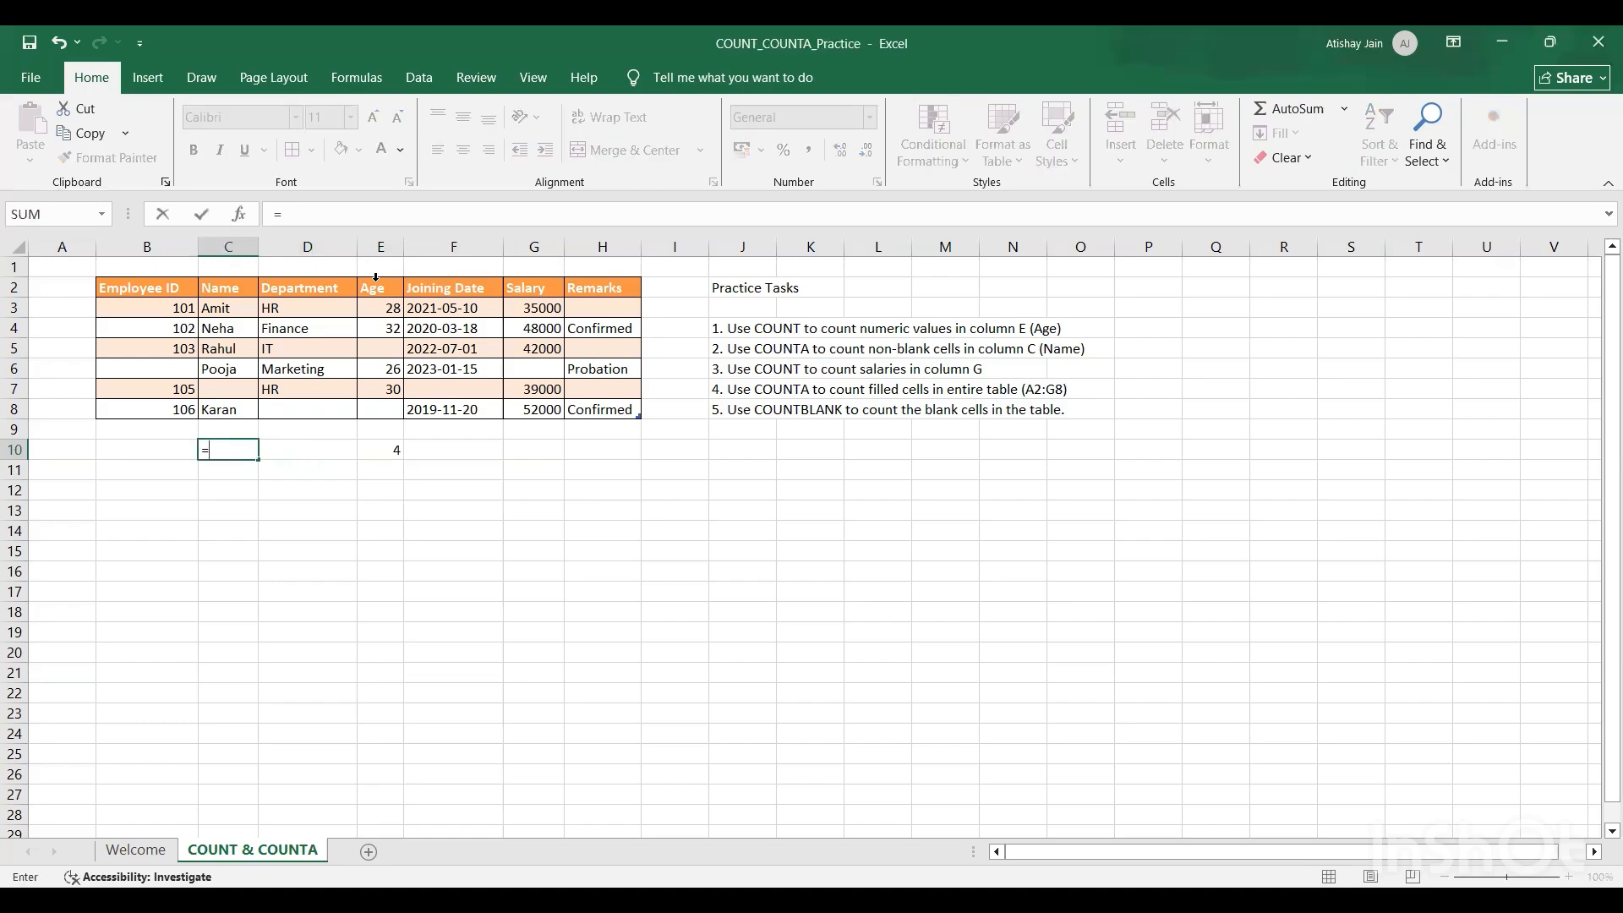
pyautogui.write('count')
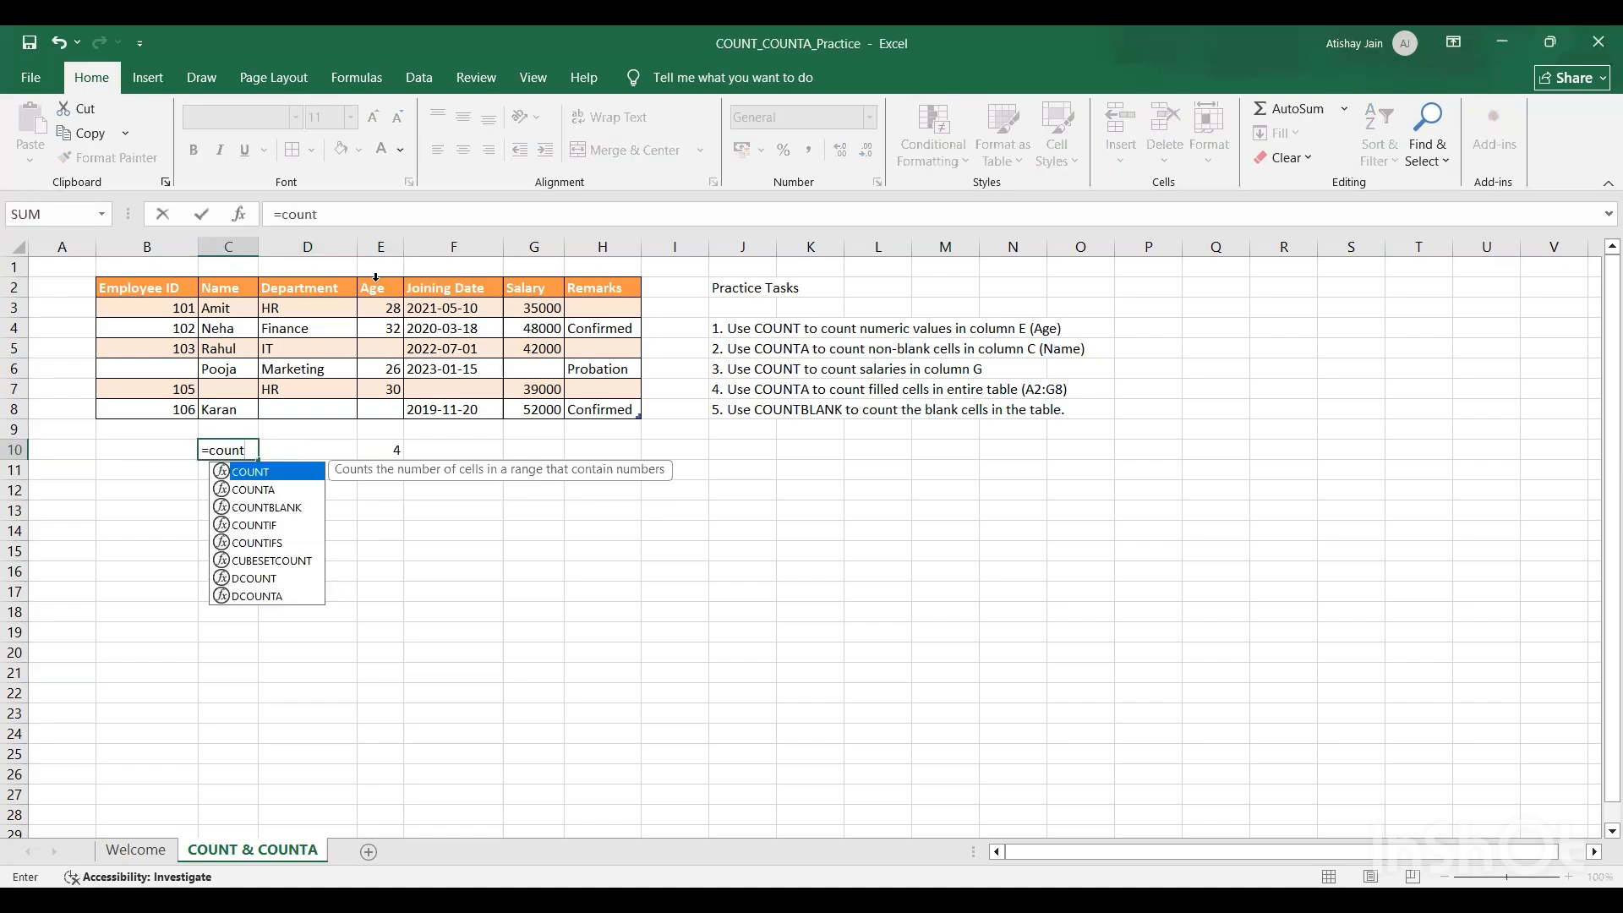
pyautogui.write('a')
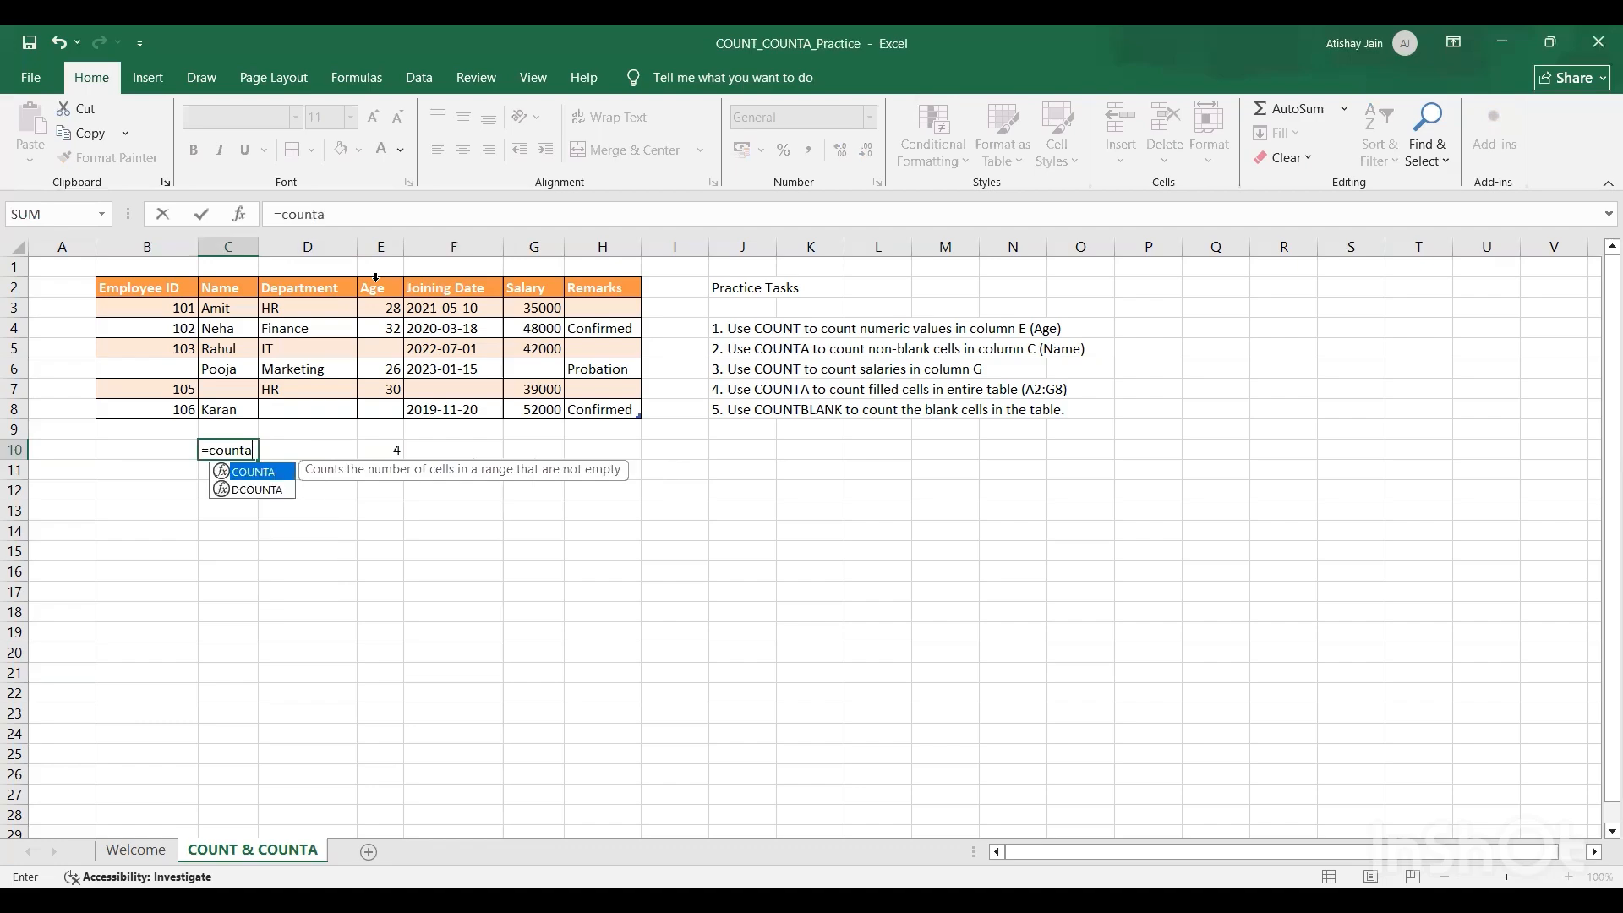
pyautogui.press('Tab')
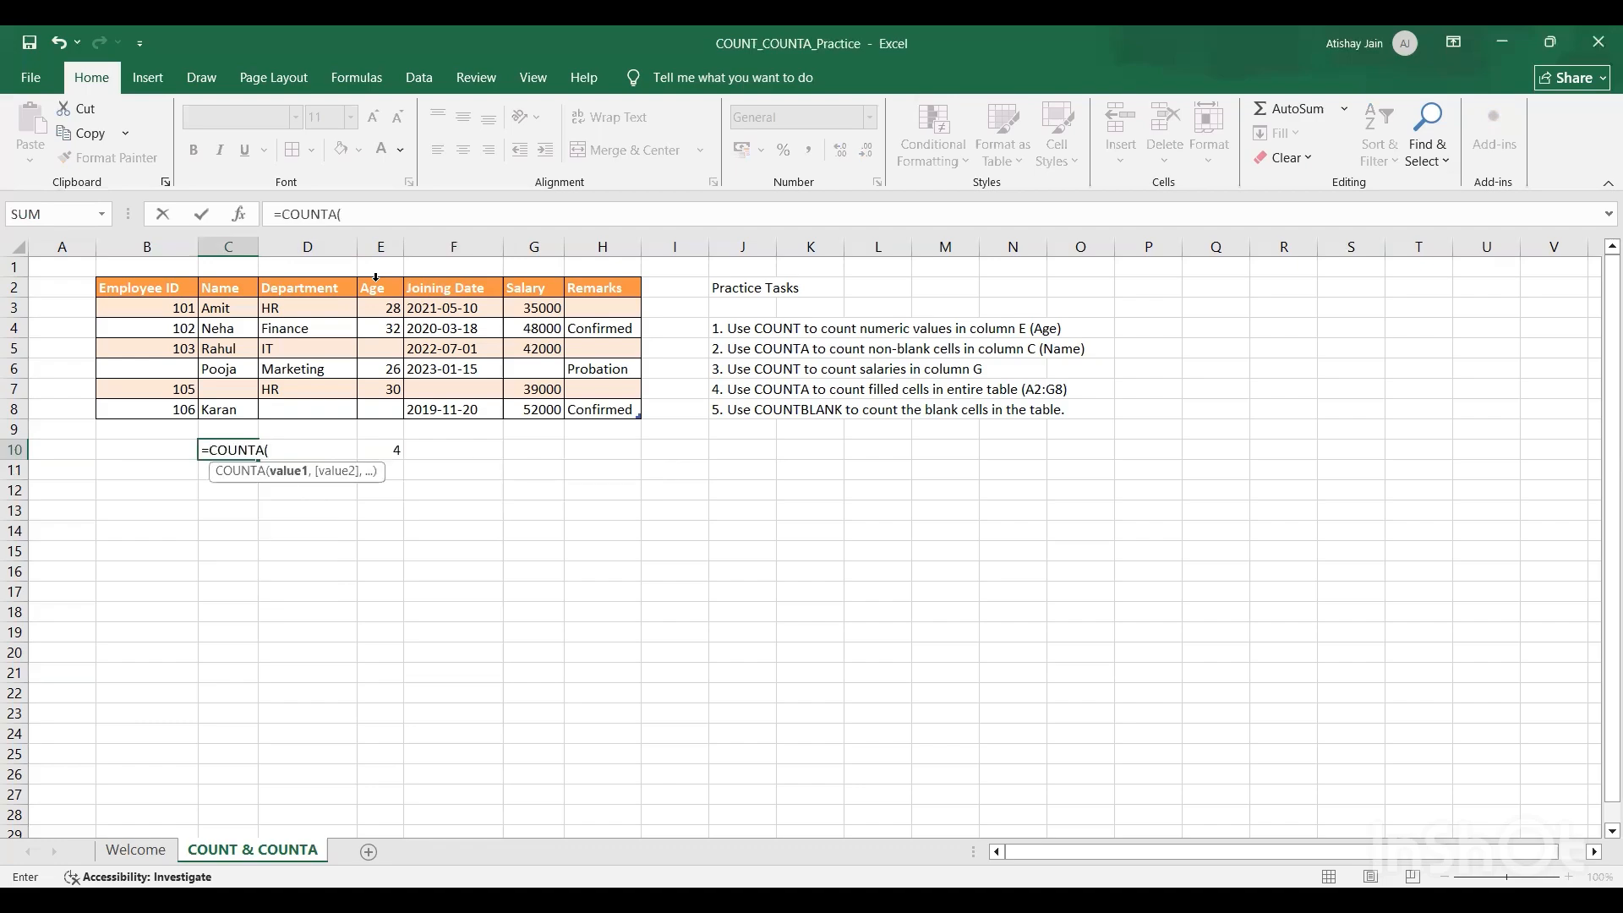
pyautogui.click(218, 275)
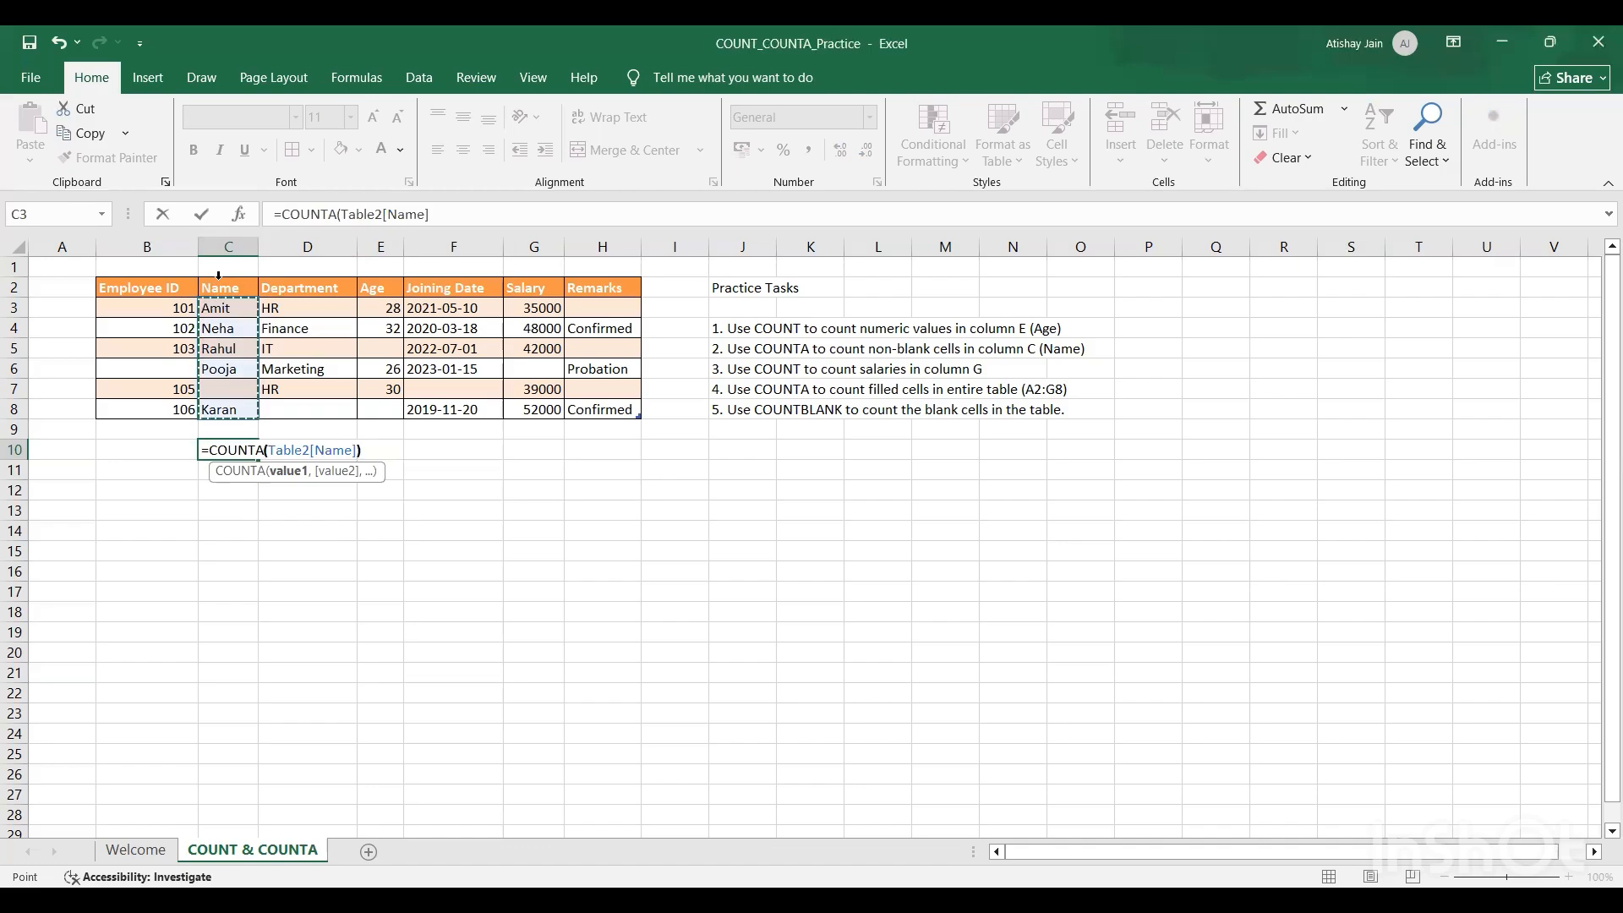
pyautogui.write(')')
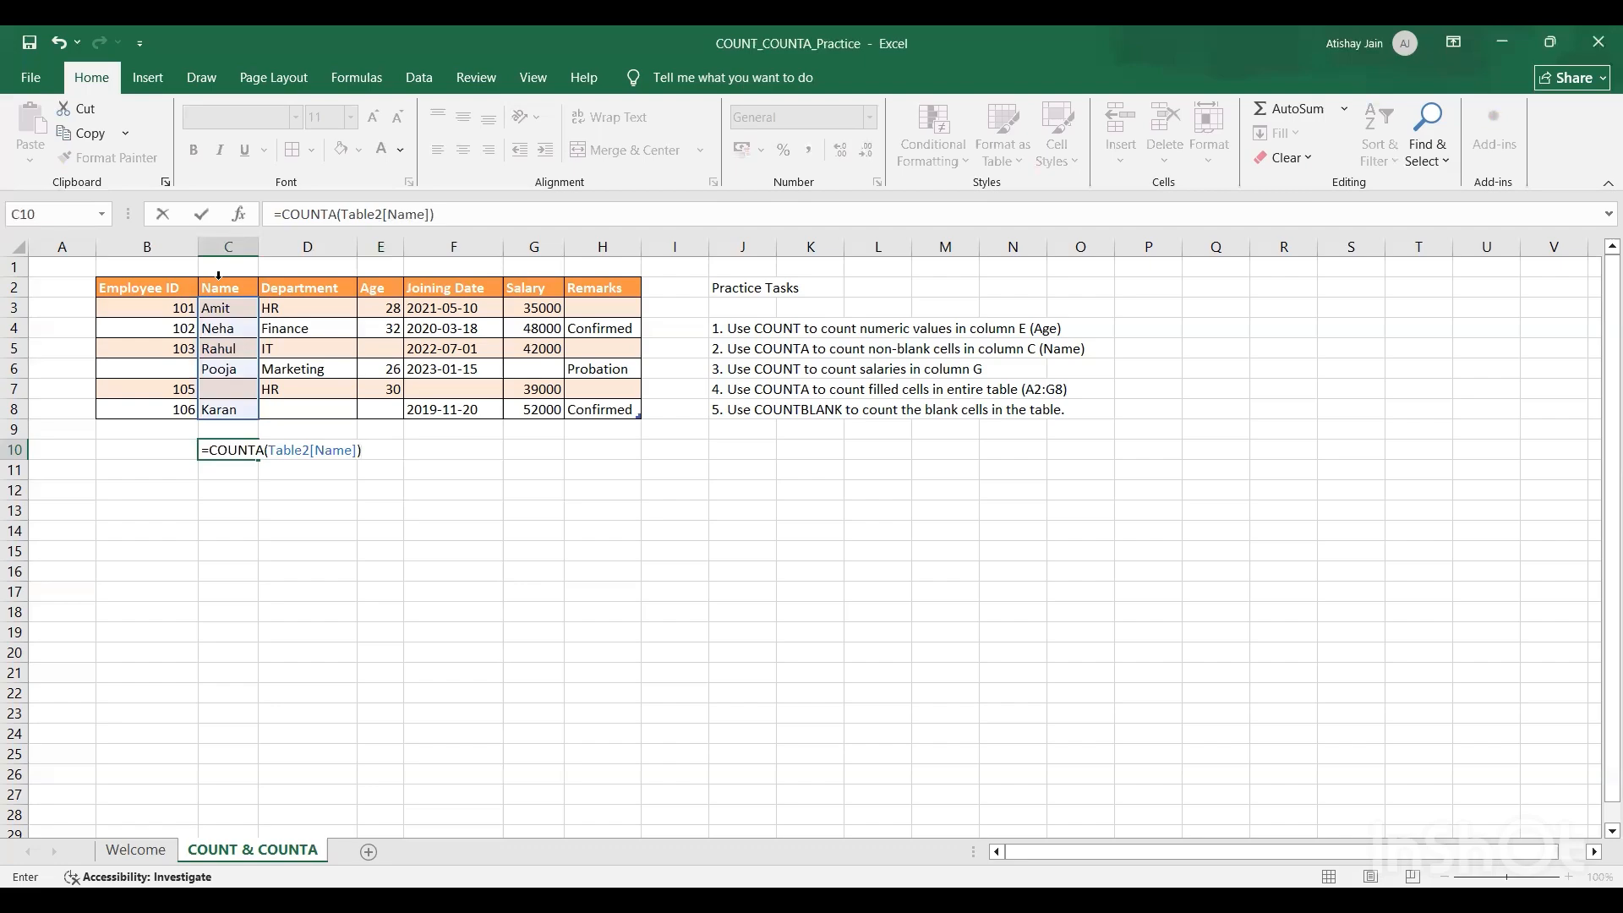
pyautogui.press('Return')
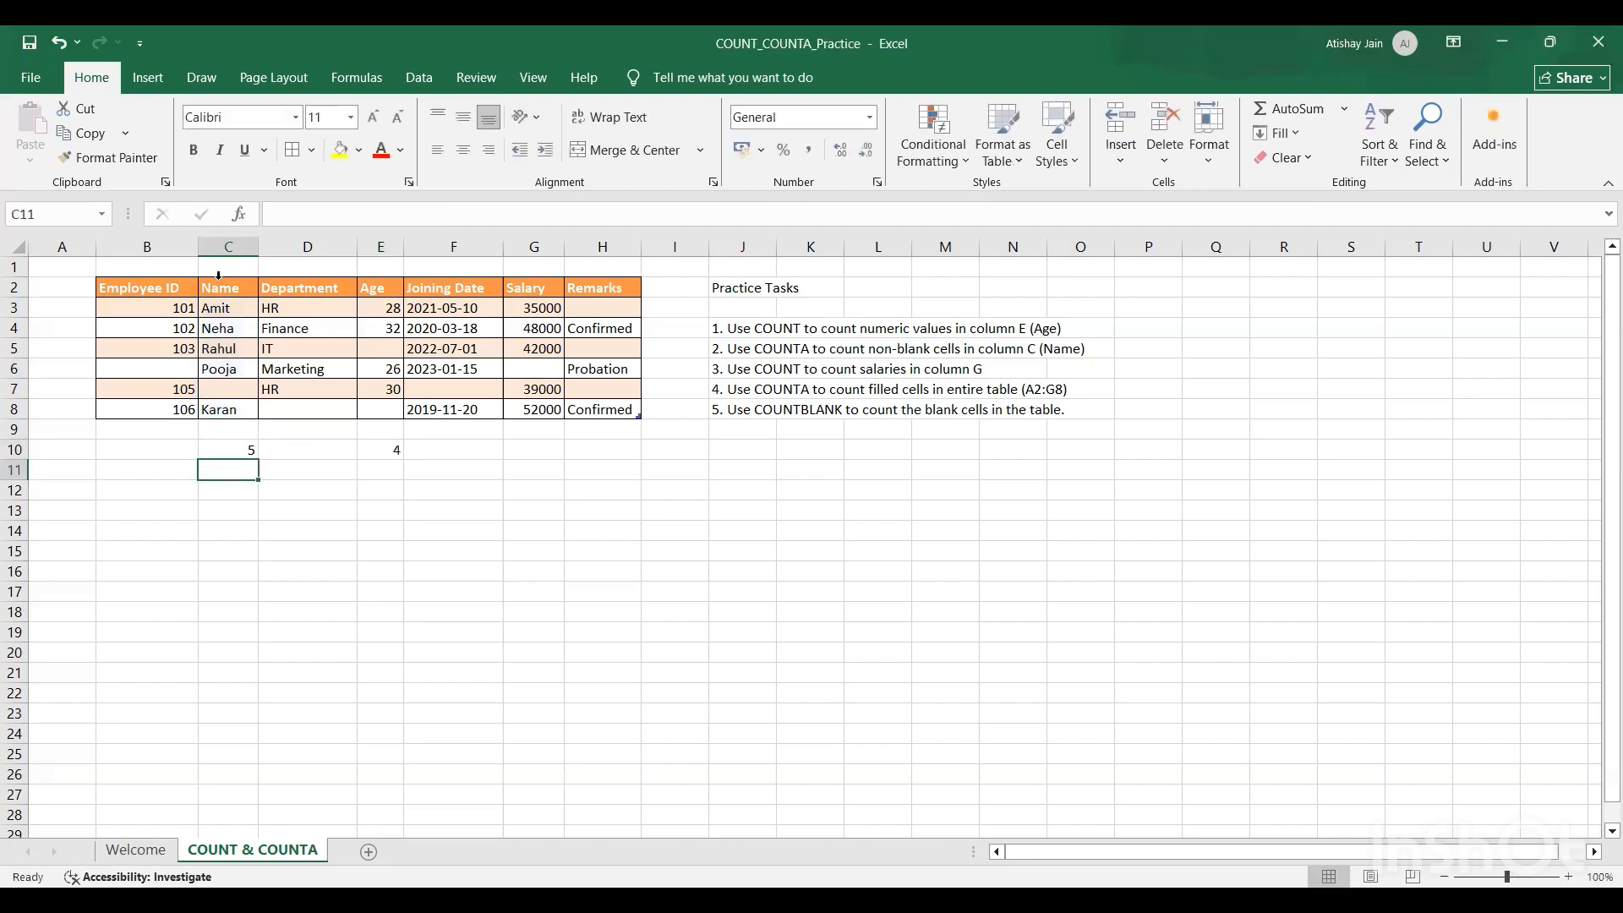
pyautogui.press('Up')
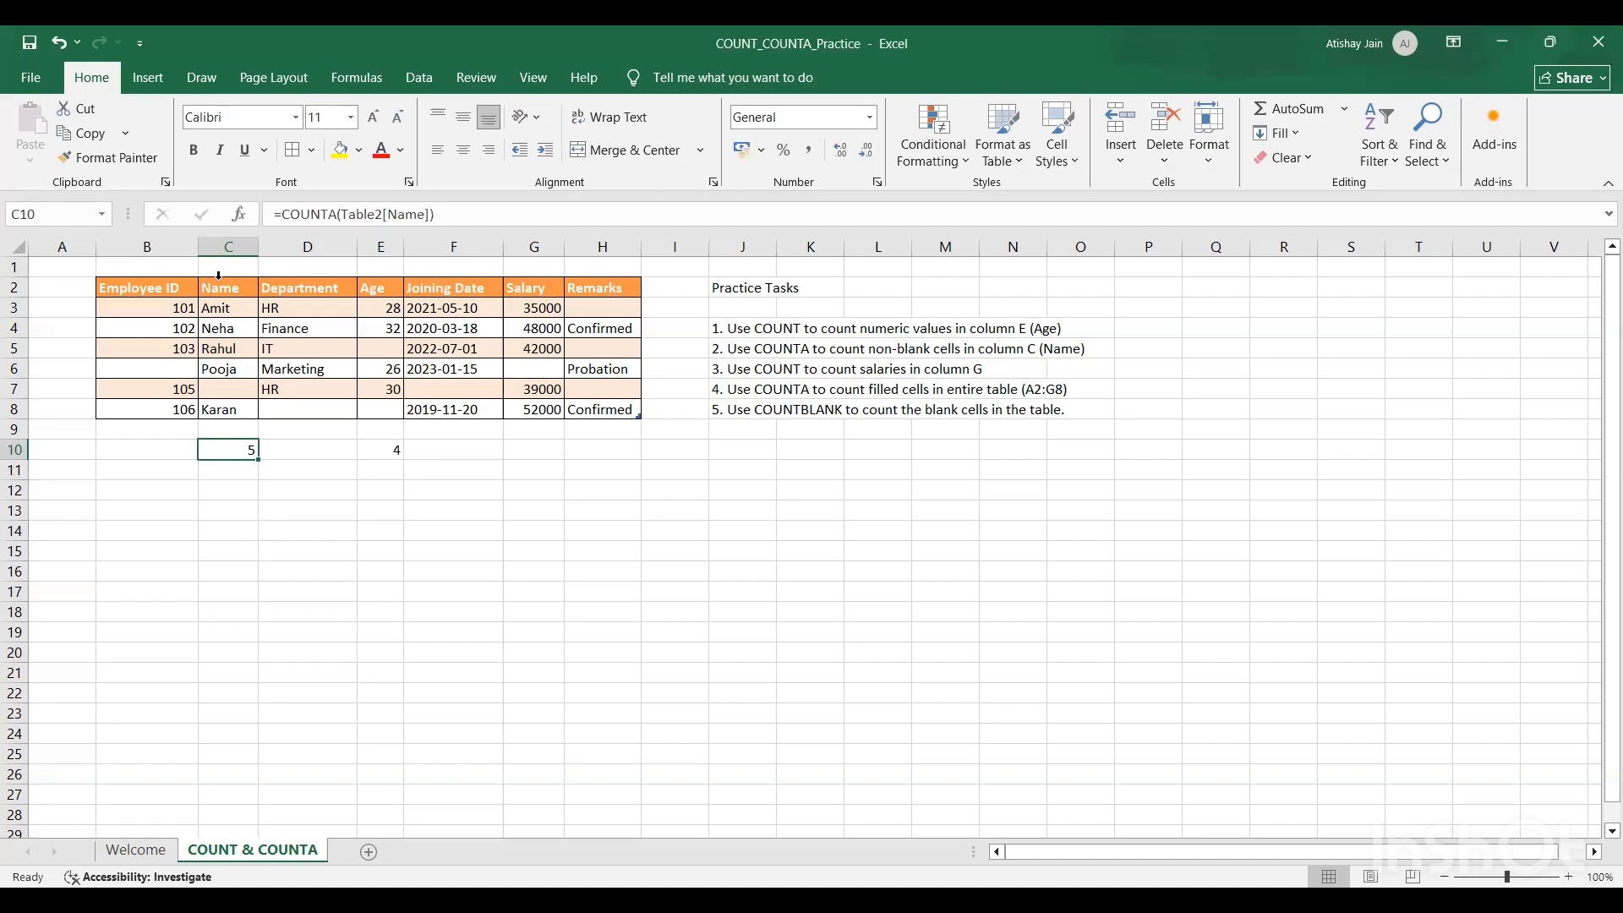
# Step: In cell G10, count the salaries with =COUNT(Table2[Salary])
pyautogui.press('Right')
pyautogui.press('Right')
pyautogui.press('Right')
pyautogui.press('Right')
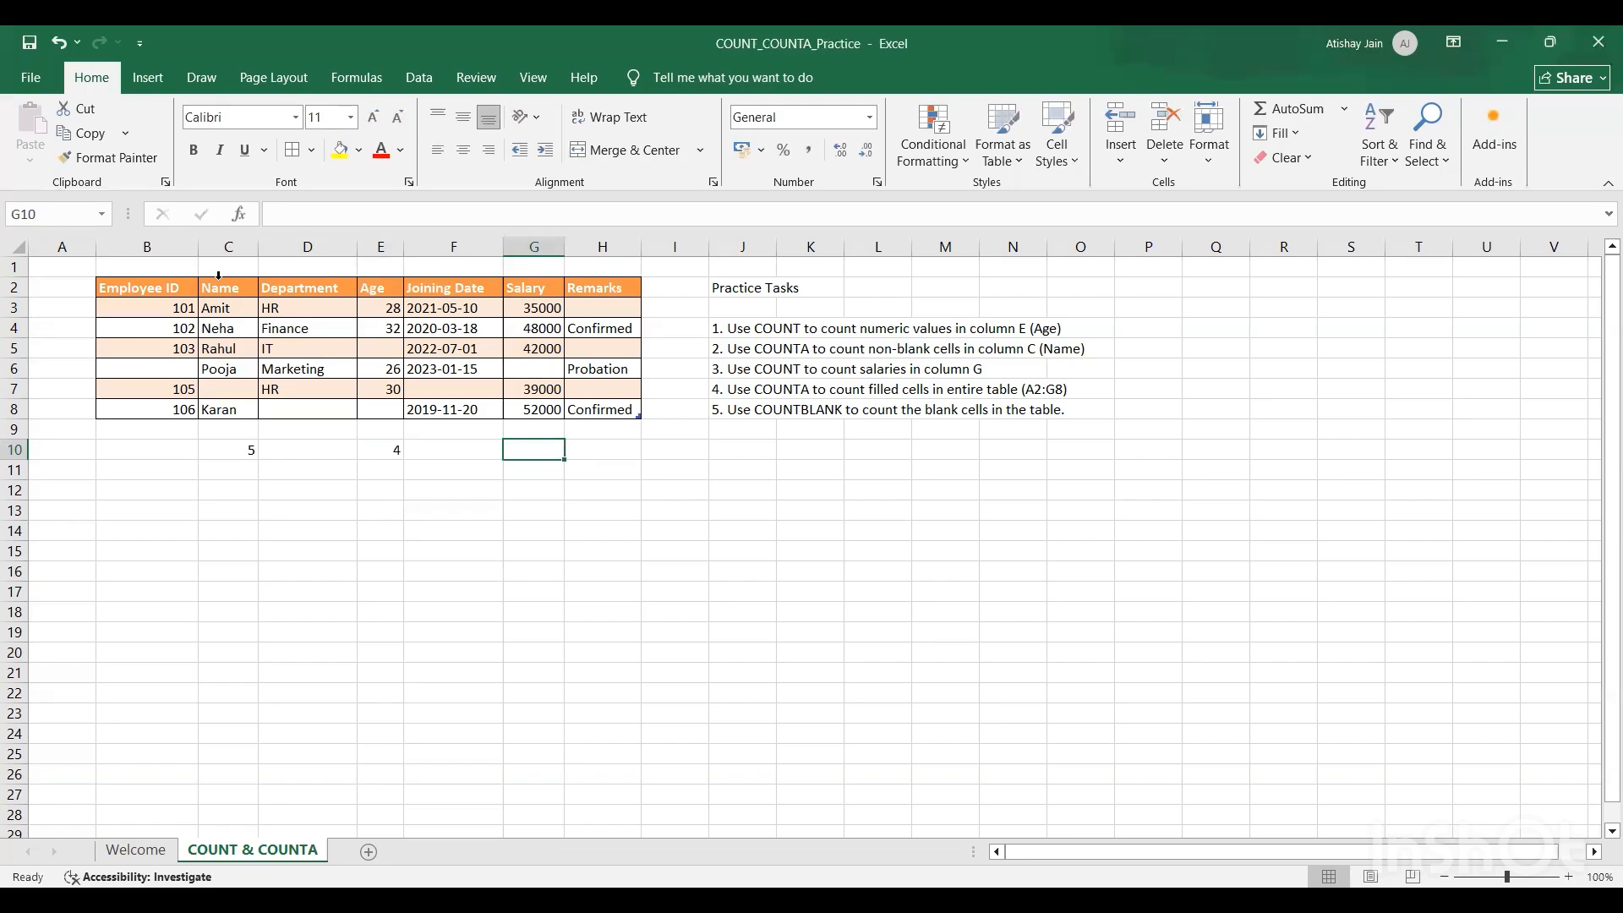
pyautogui.write('=')
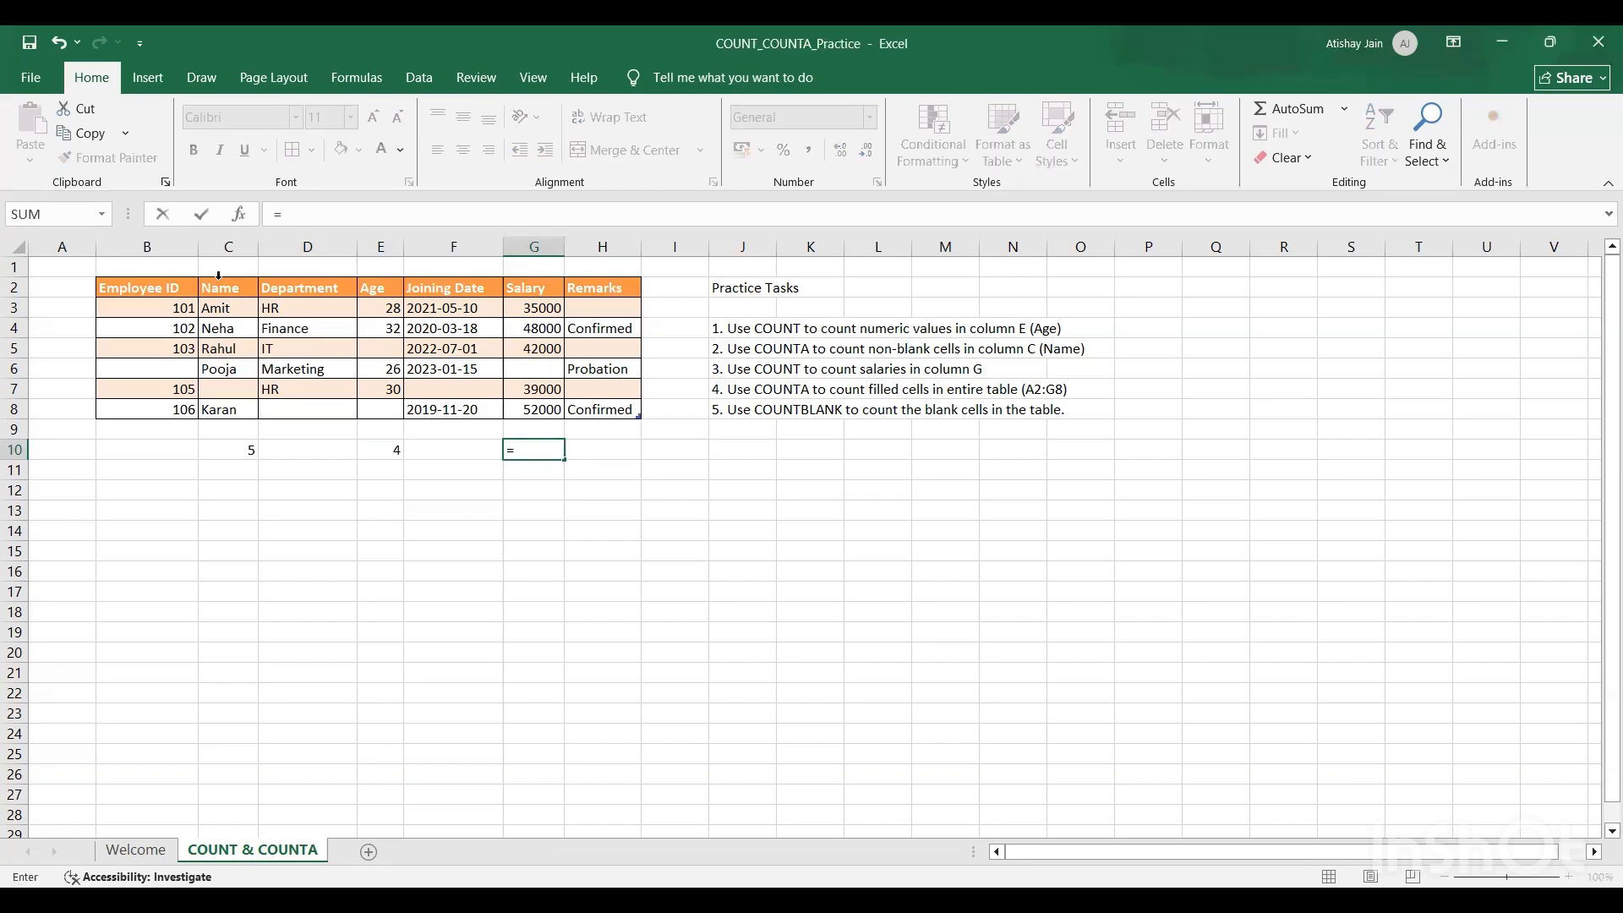
pyautogui.write('count(')
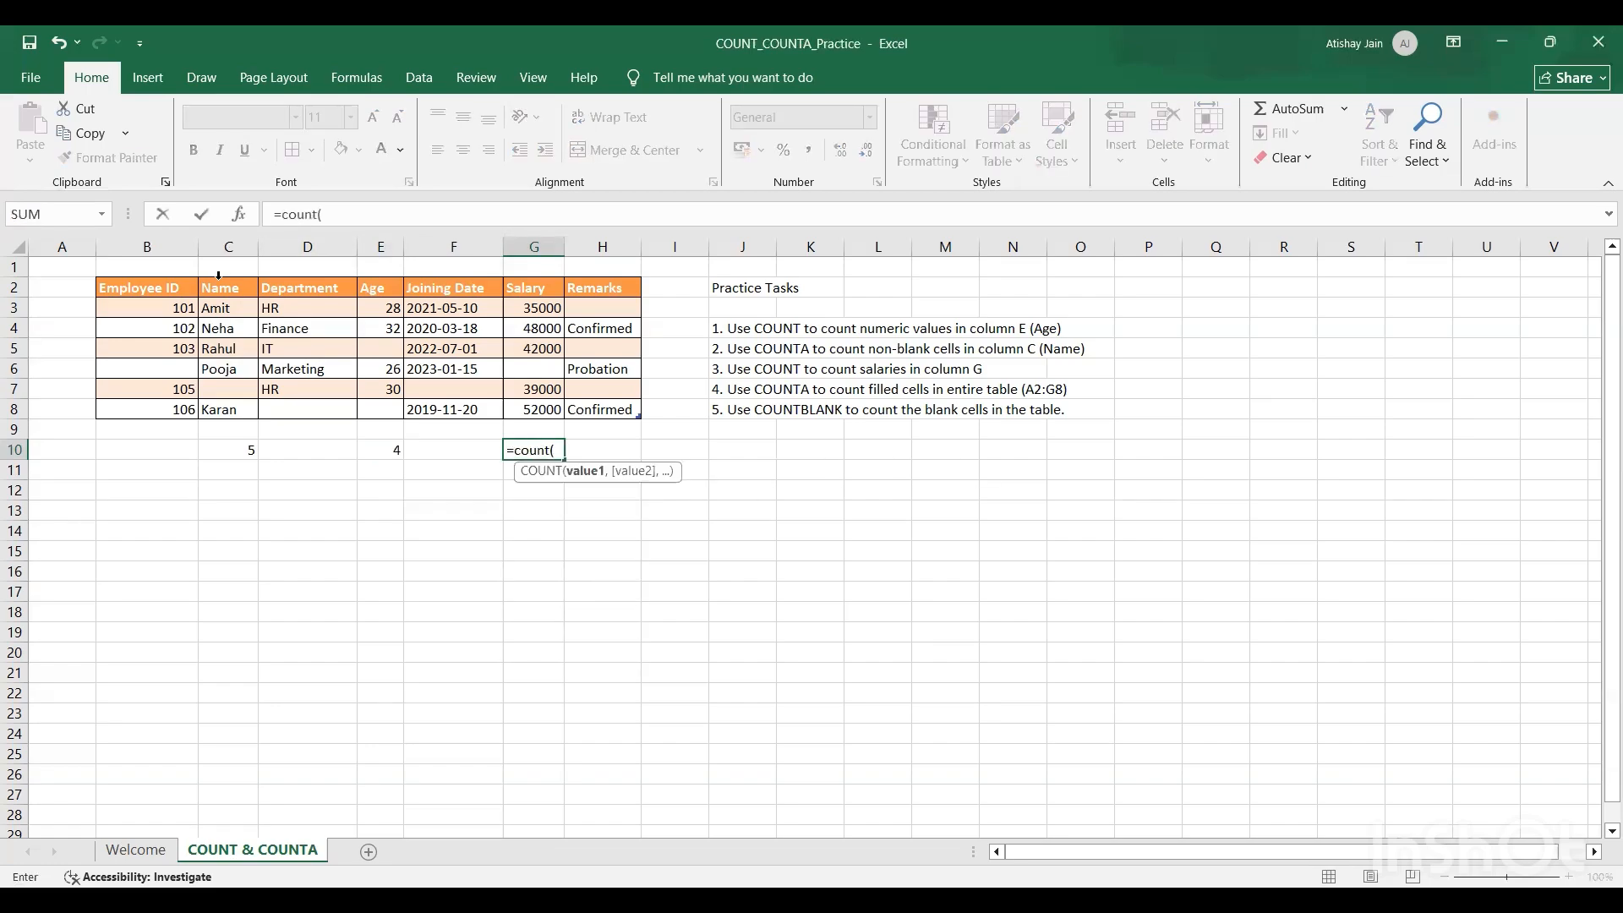
pyautogui.press('Up')
pyautogui.press('Up')
pyautogui.press('Up')
pyautogui.press('Up')
pyautogui.press('Up')
pyautogui.hotkey('shift', 'Up')
pyautogui.hotkey('shift', 'Up')
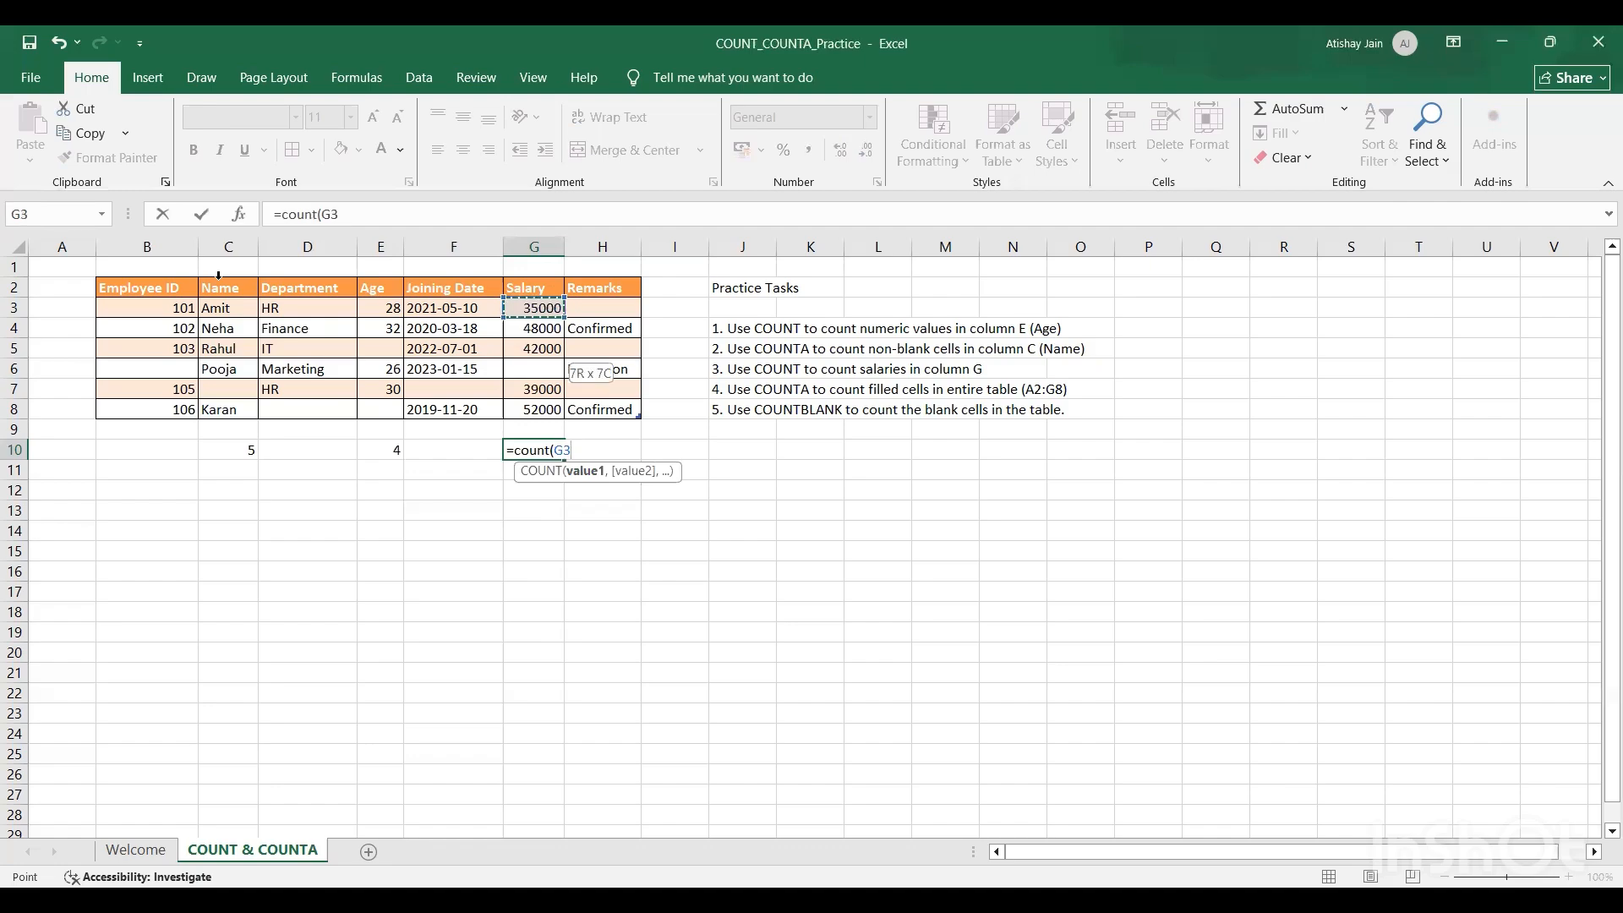
pyautogui.hotkey('shift', 'Down')
pyautogui.hotkey('shift', 'Down')
pyautogui.hotkey('shift', 'Down')
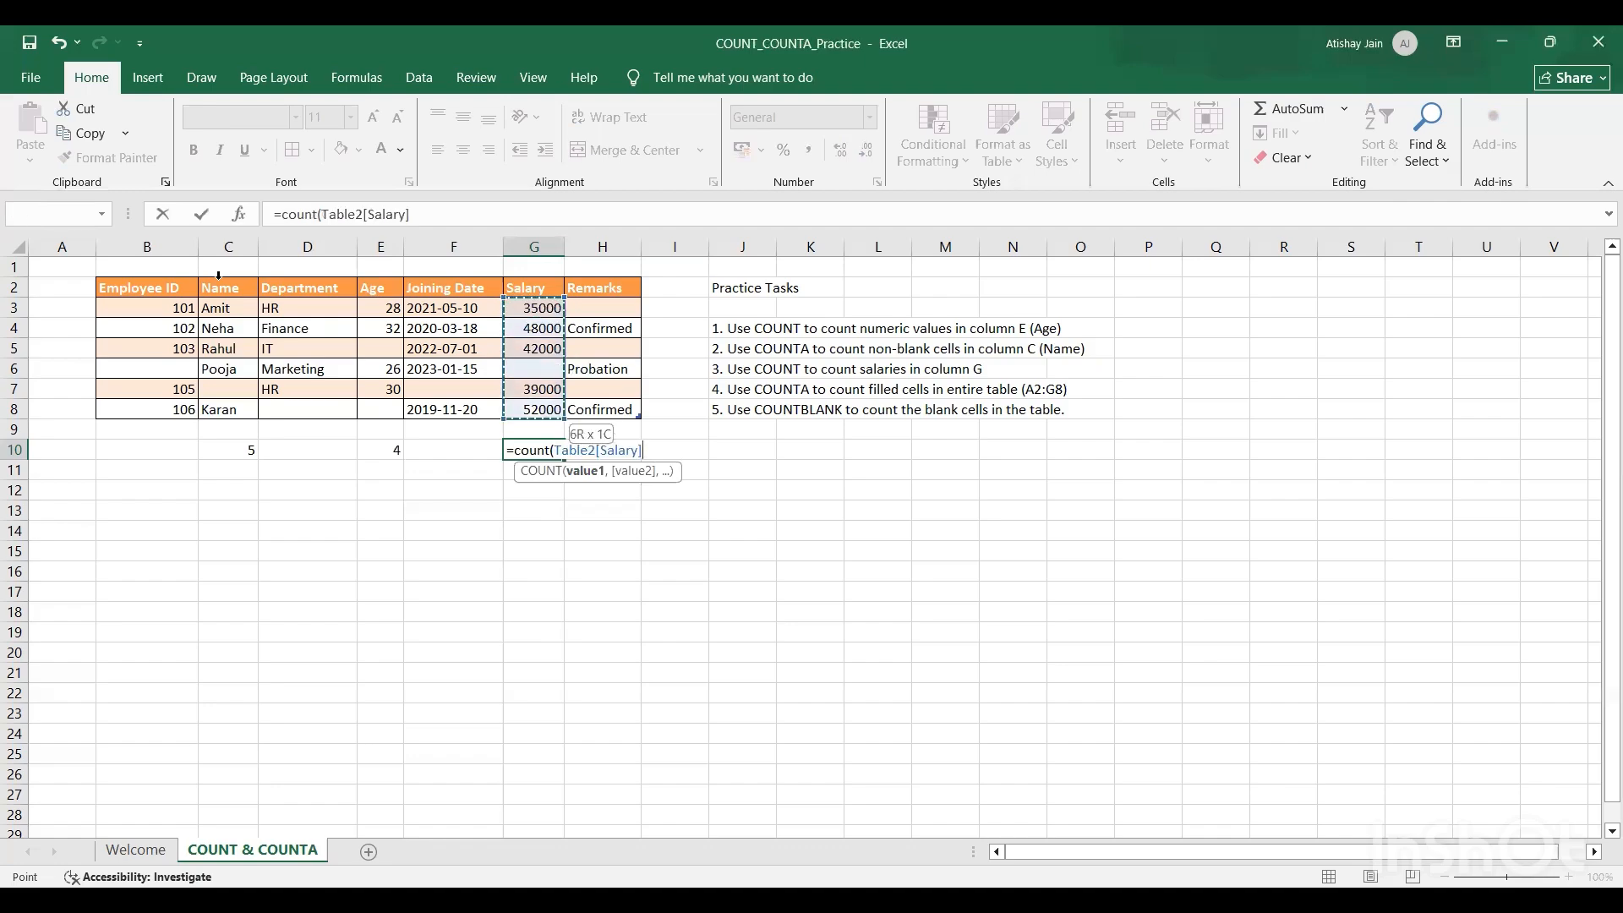
pyautogui.write(')')
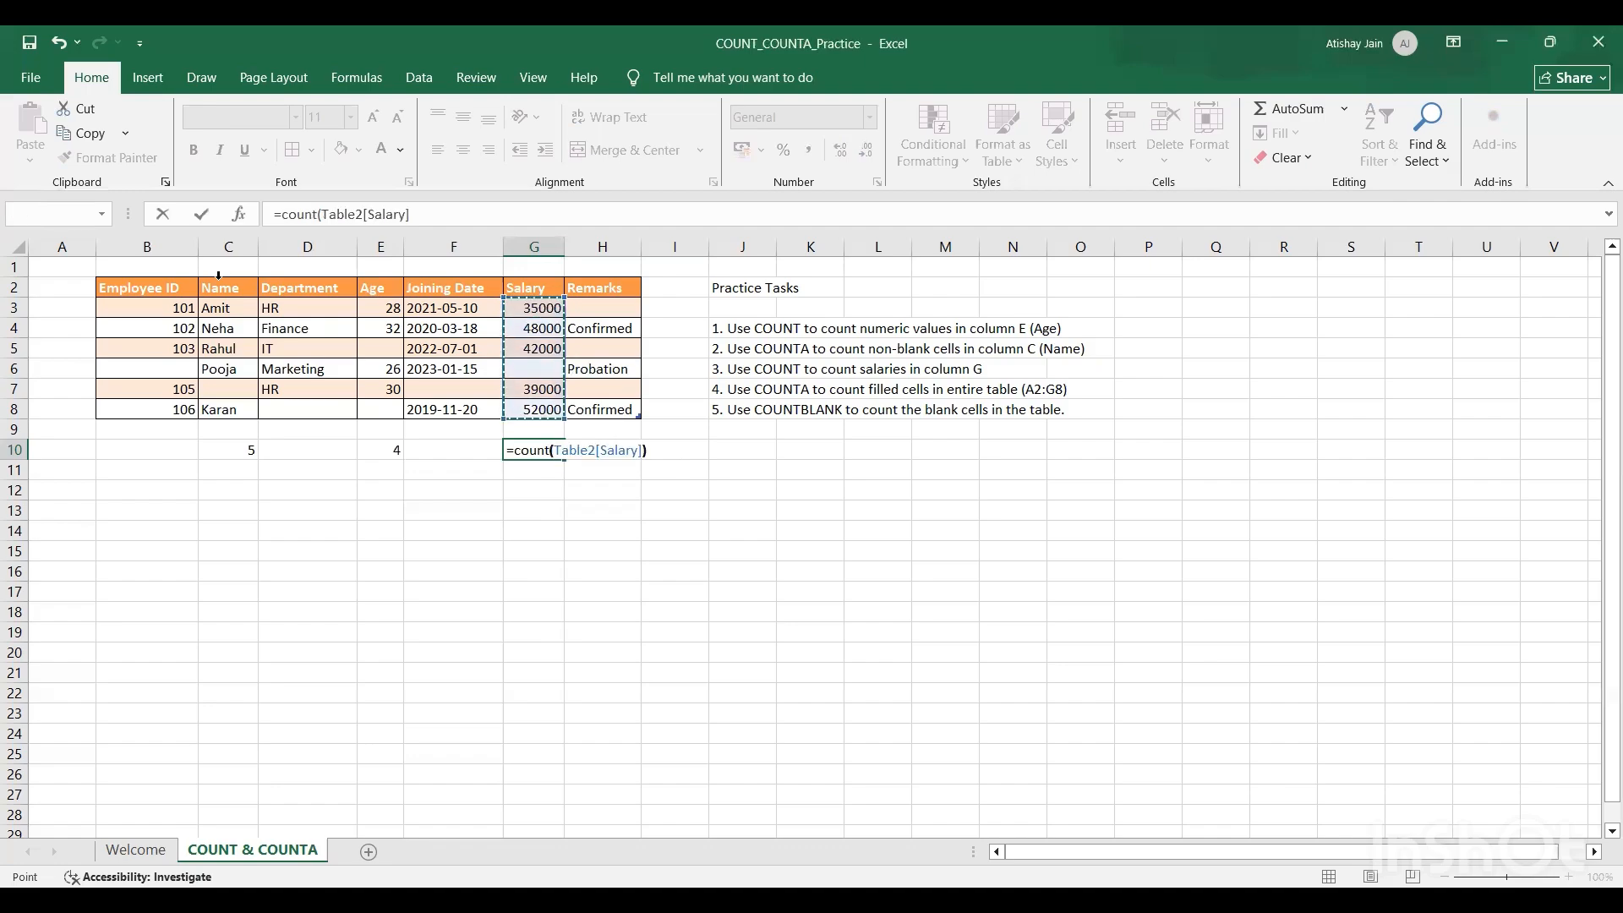
pyautogui.hotkey('ctrl', 'Return')
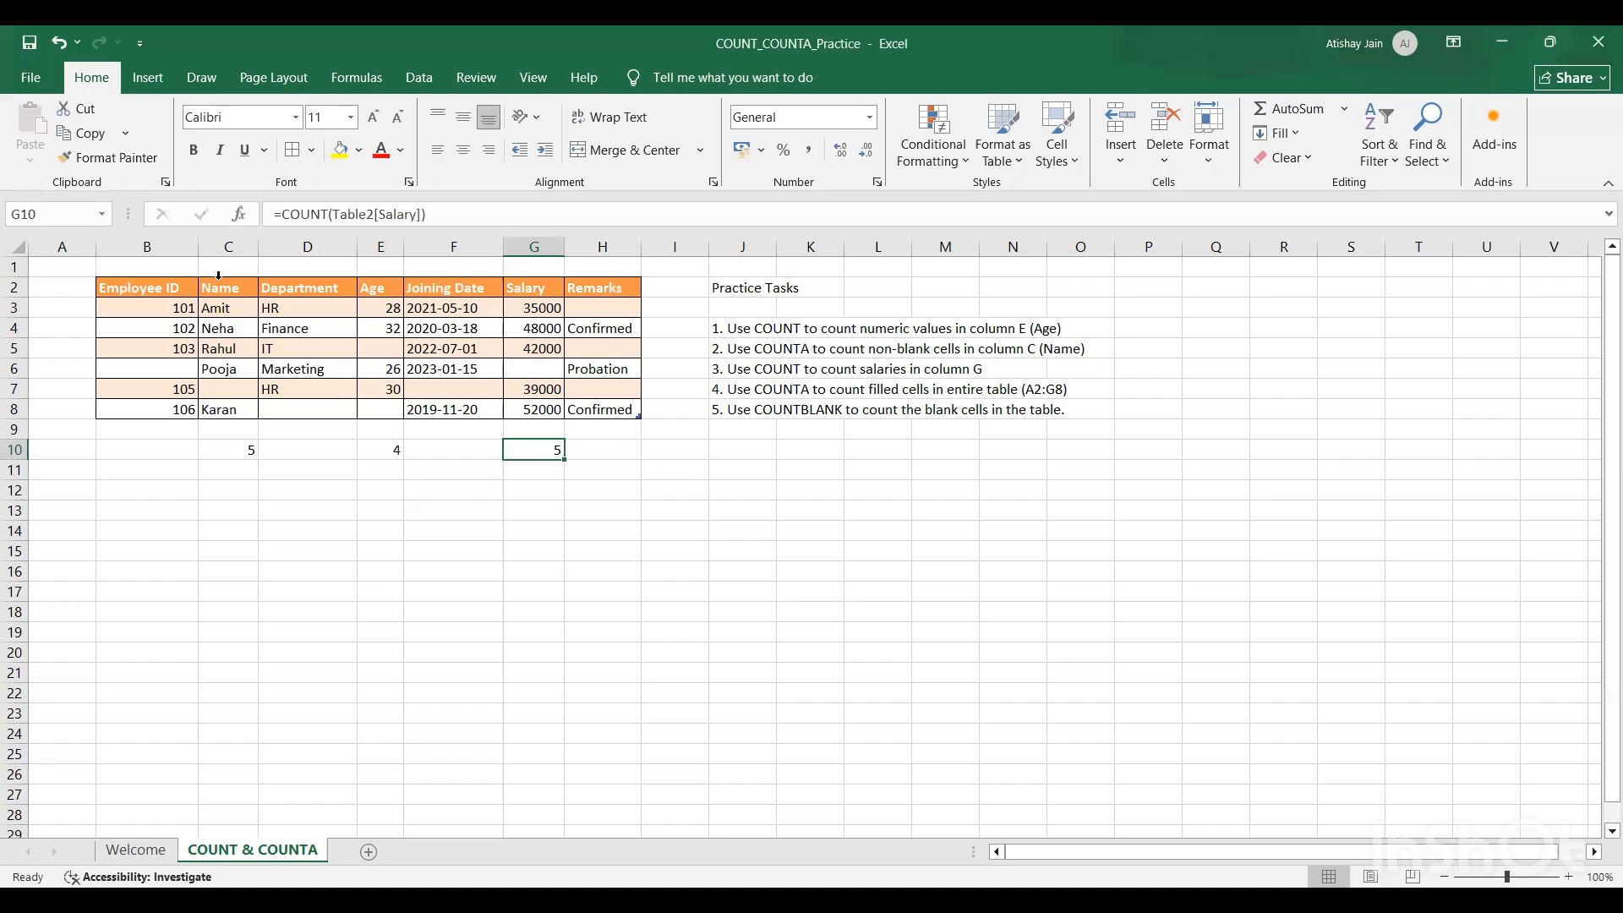
# Step: In cell D12, count the filled cells of the entire table, headers included, with =COUNTA(Table2[#All])
pyautogui.press('Left')
pyautogui.press('Left')
pyautogui.press('Down')
pyautogui.press('Right')
pyautogui.press('Left')
pyautogui.press('Left')
pyautogui.press('Down')
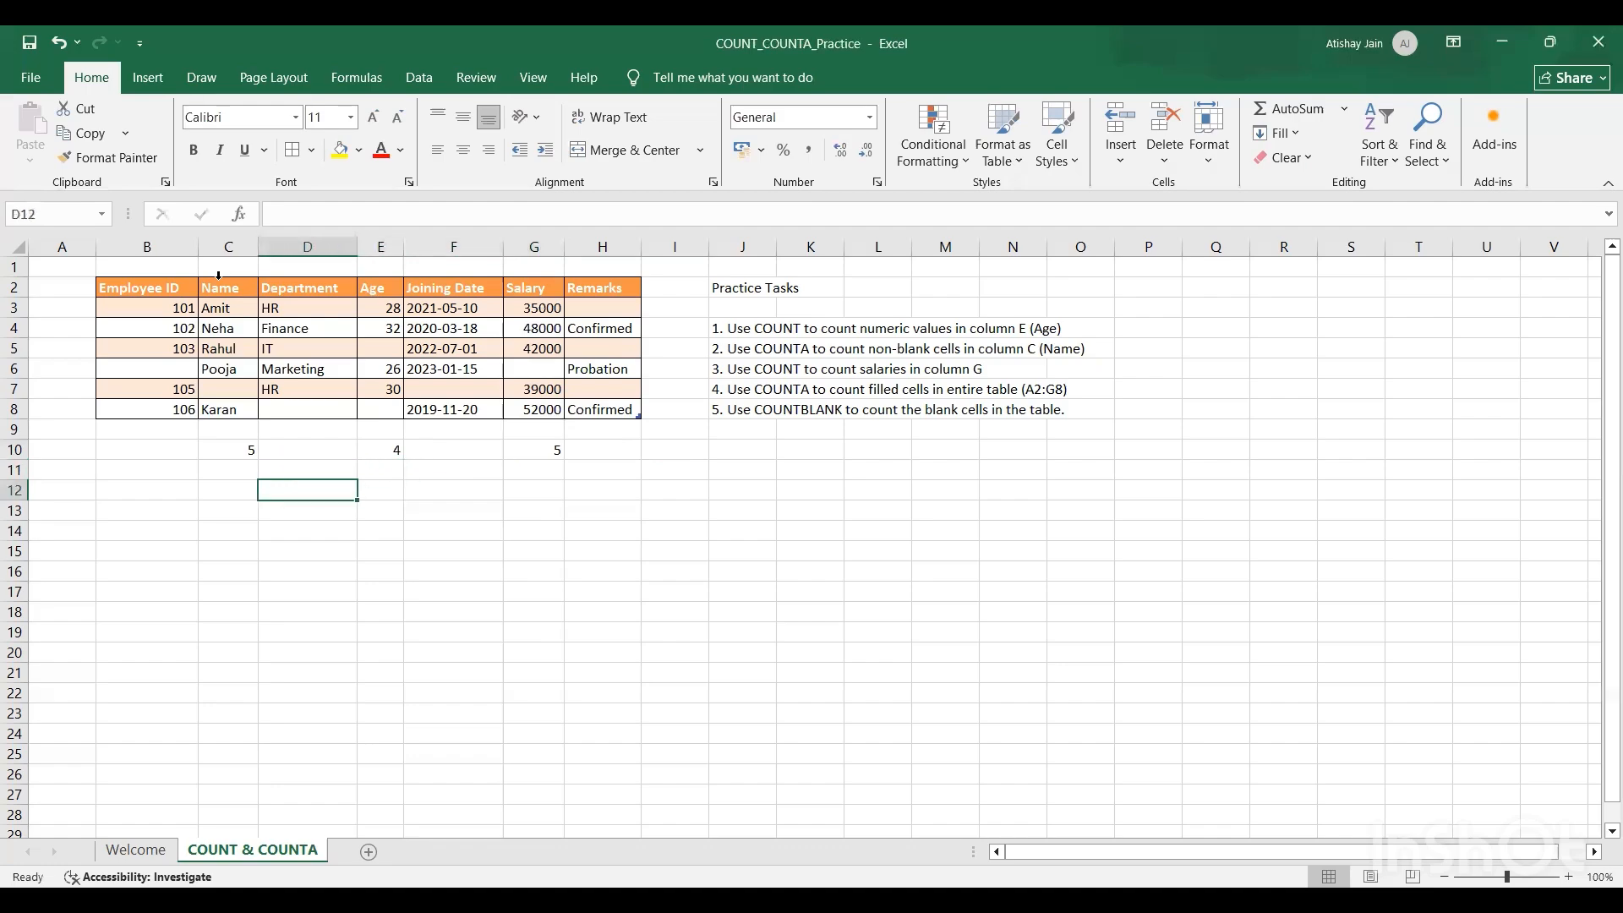
pyautogui.press('Left')
pyautogui.press('Right')
pyautogui.write('=')
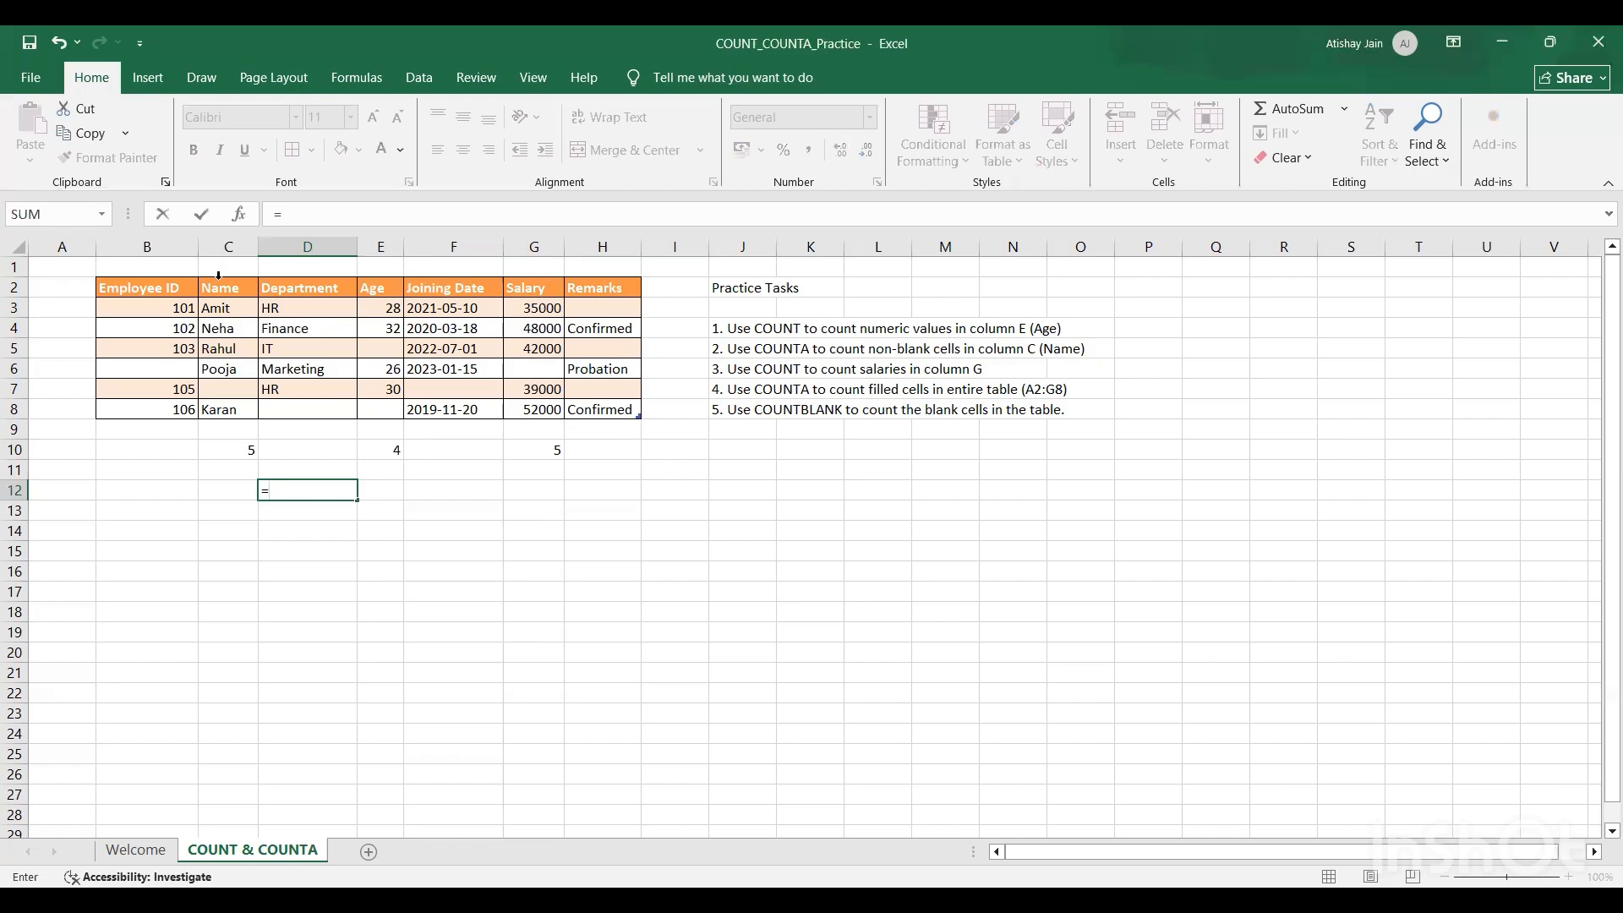
pyautogui.write('count')
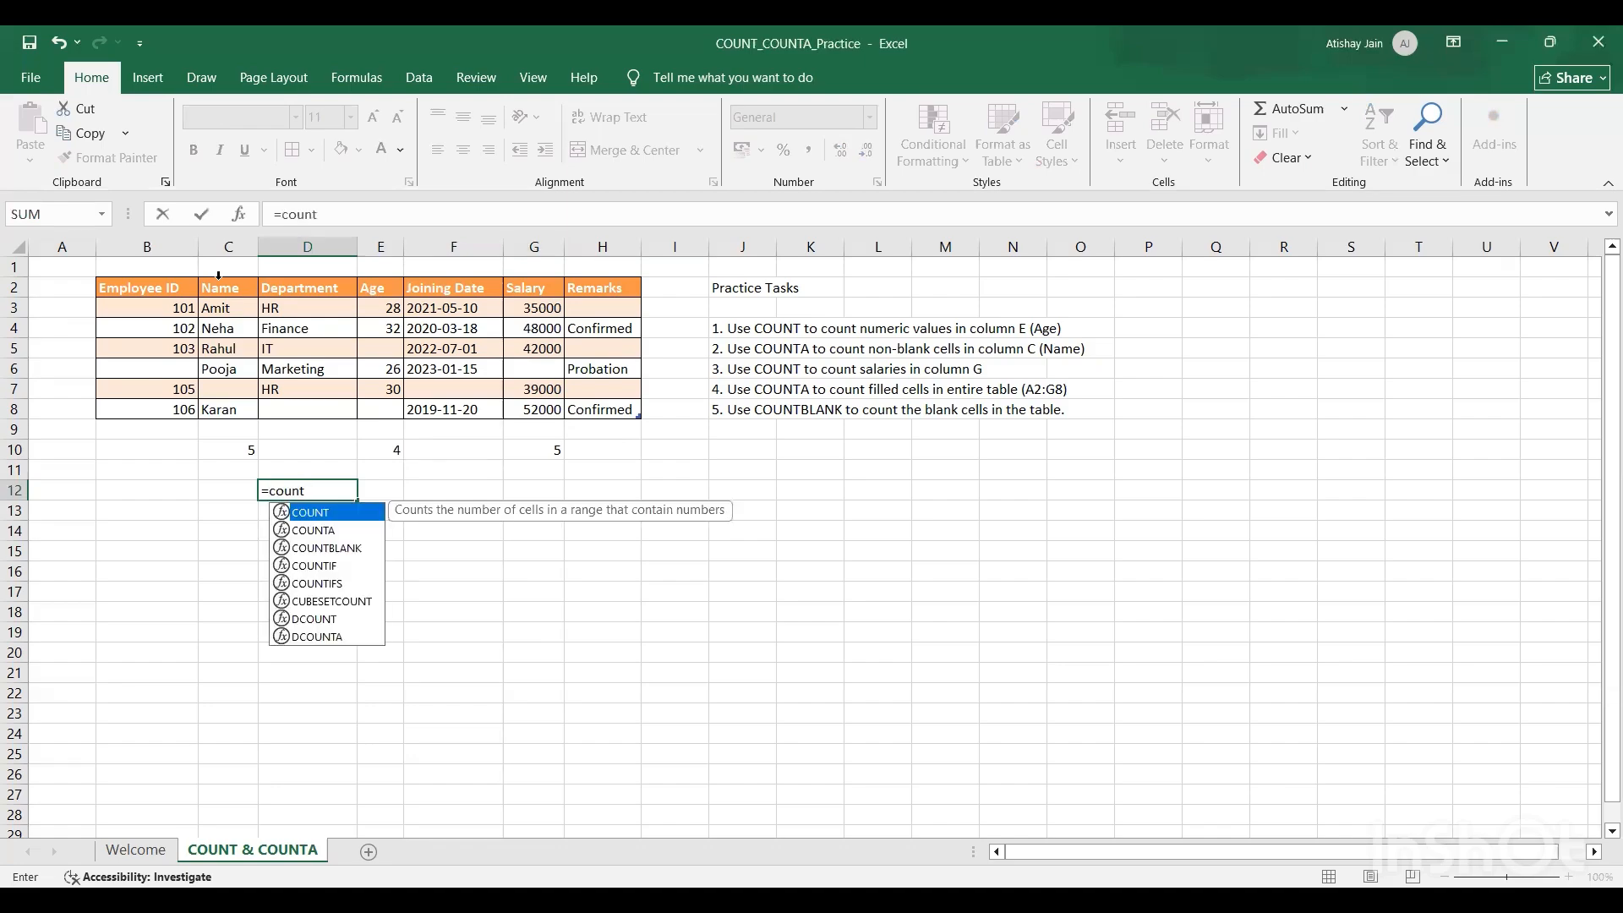
pyautogui.write('a(')
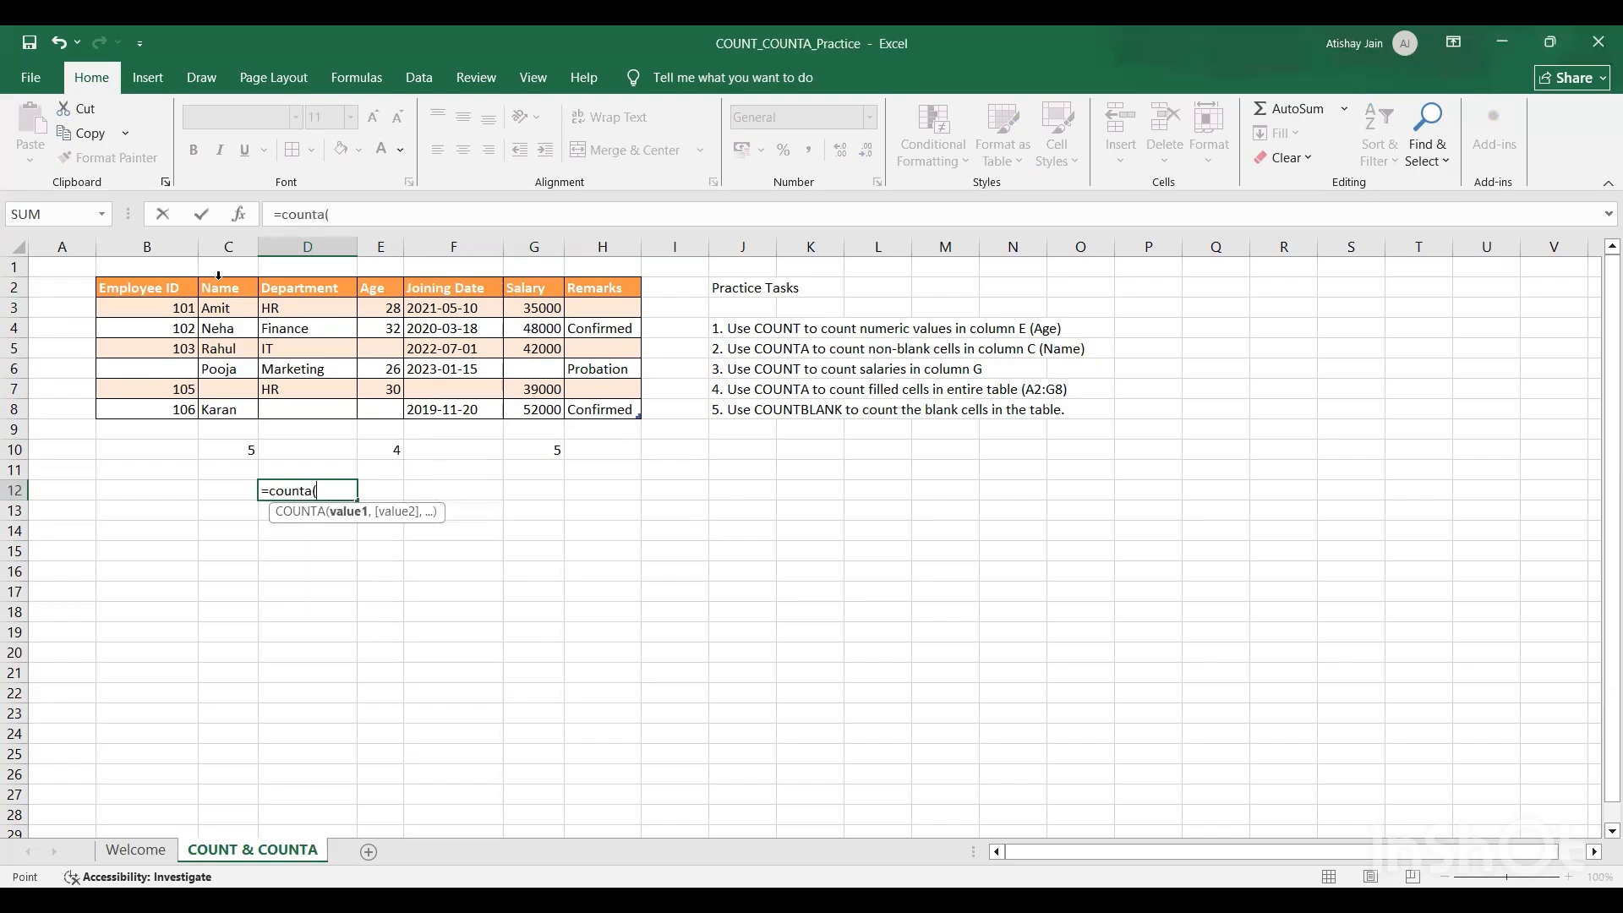
pyautogui.press('Left')
pyautogui.press('Left')
pyautogui.press('Up')
pyautogui.press('Up')
pyautogui.press('Up')
pyautogui.press('Up')
pyautogui.press('Up')
pyautogui.press('Up')
pyautogui.press('Up')
pyautogui.press('Up')
pyautogui.press('Up')
pyautogui.press('Up')
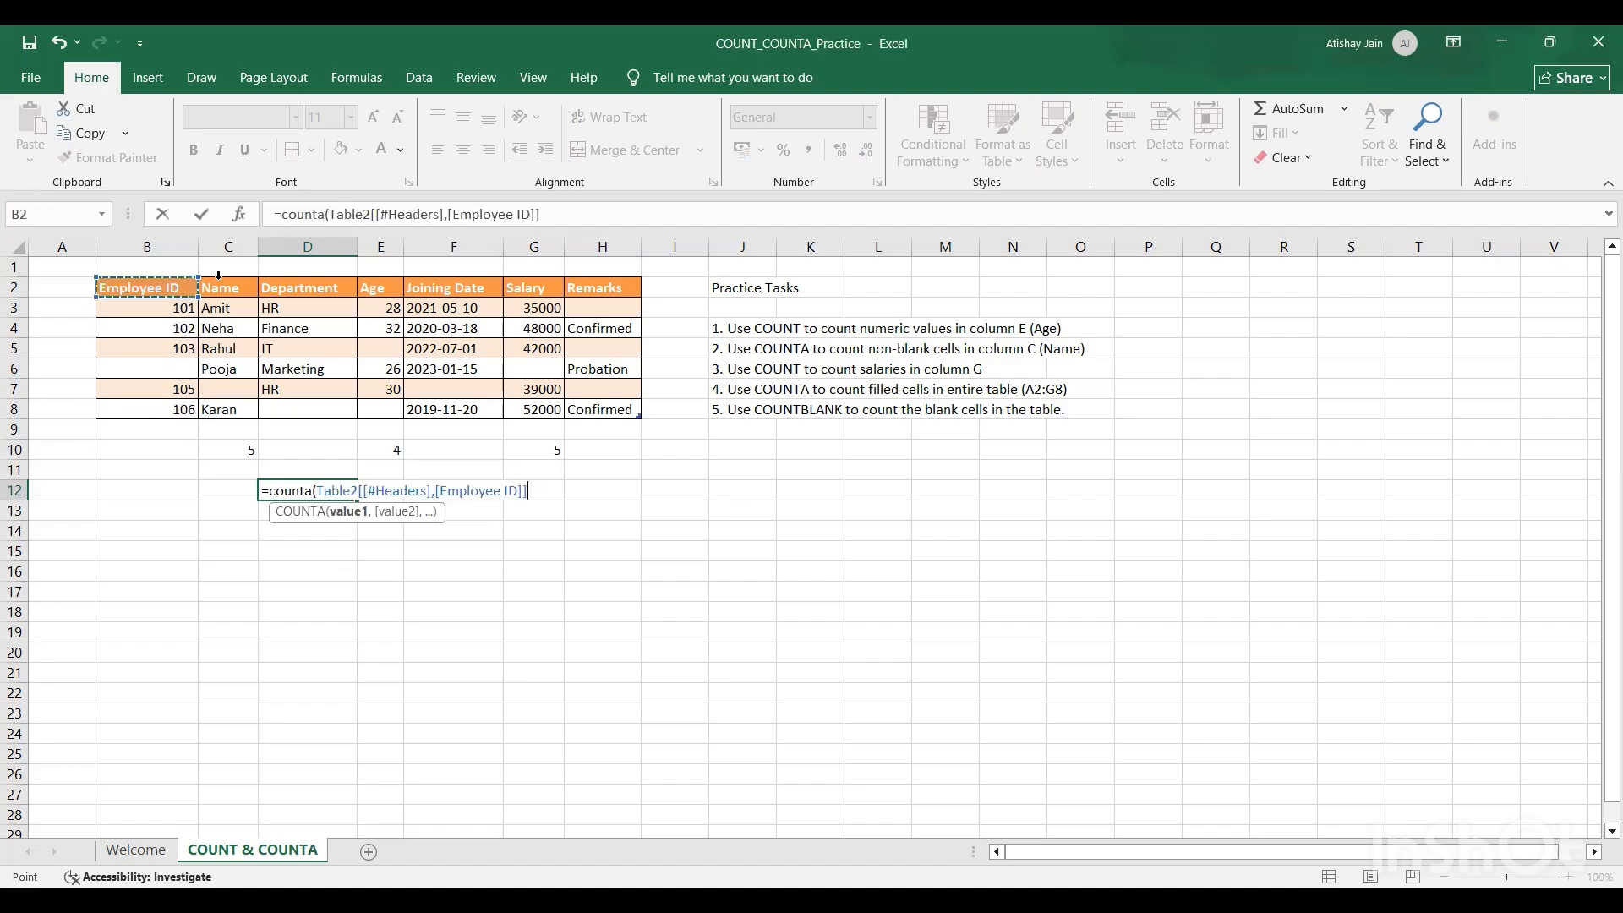
pyautogui.hotkey('ctrl', 'shift', 'Right')
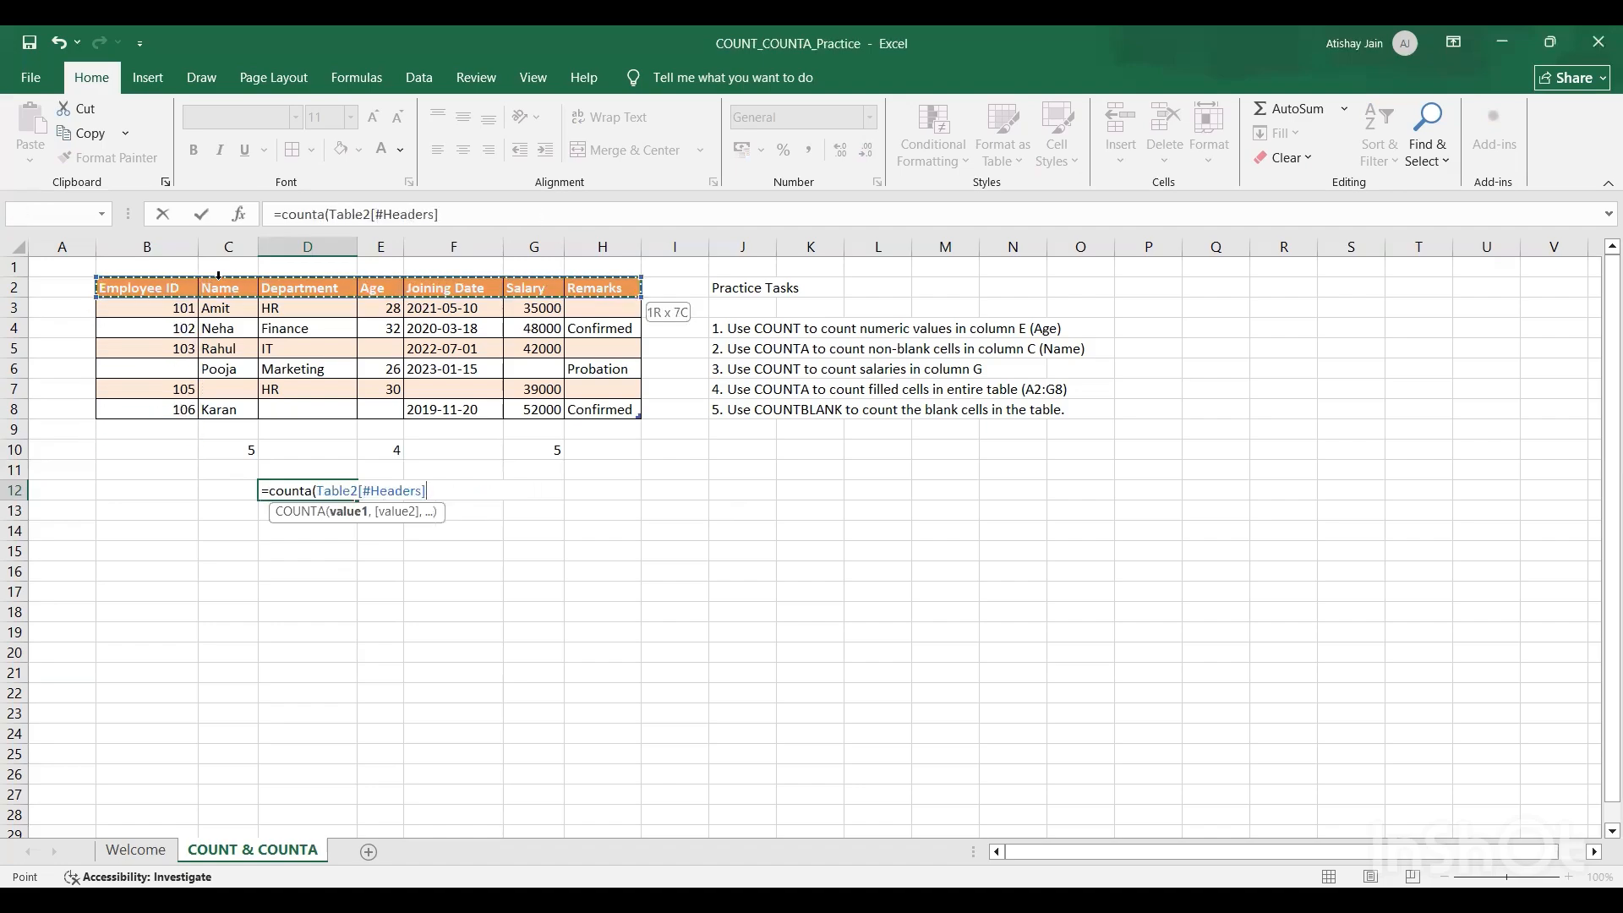
pyautogui.hotkey('ctrl', 'shift', 'Down')
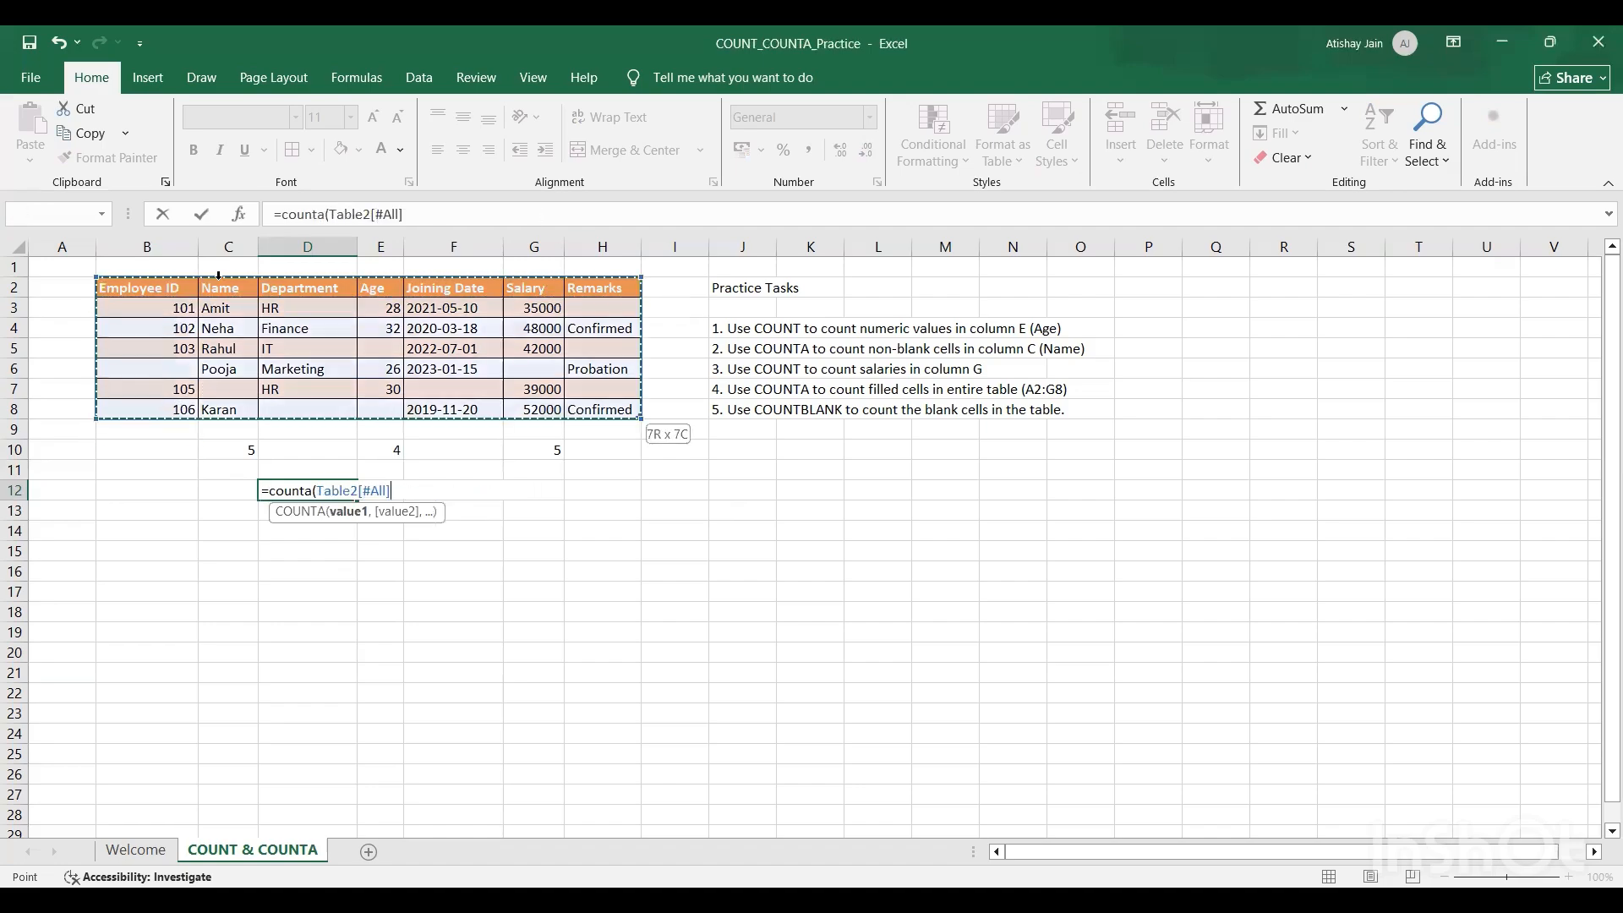
pyautogui.write(')')
pyautogui.press('Return')
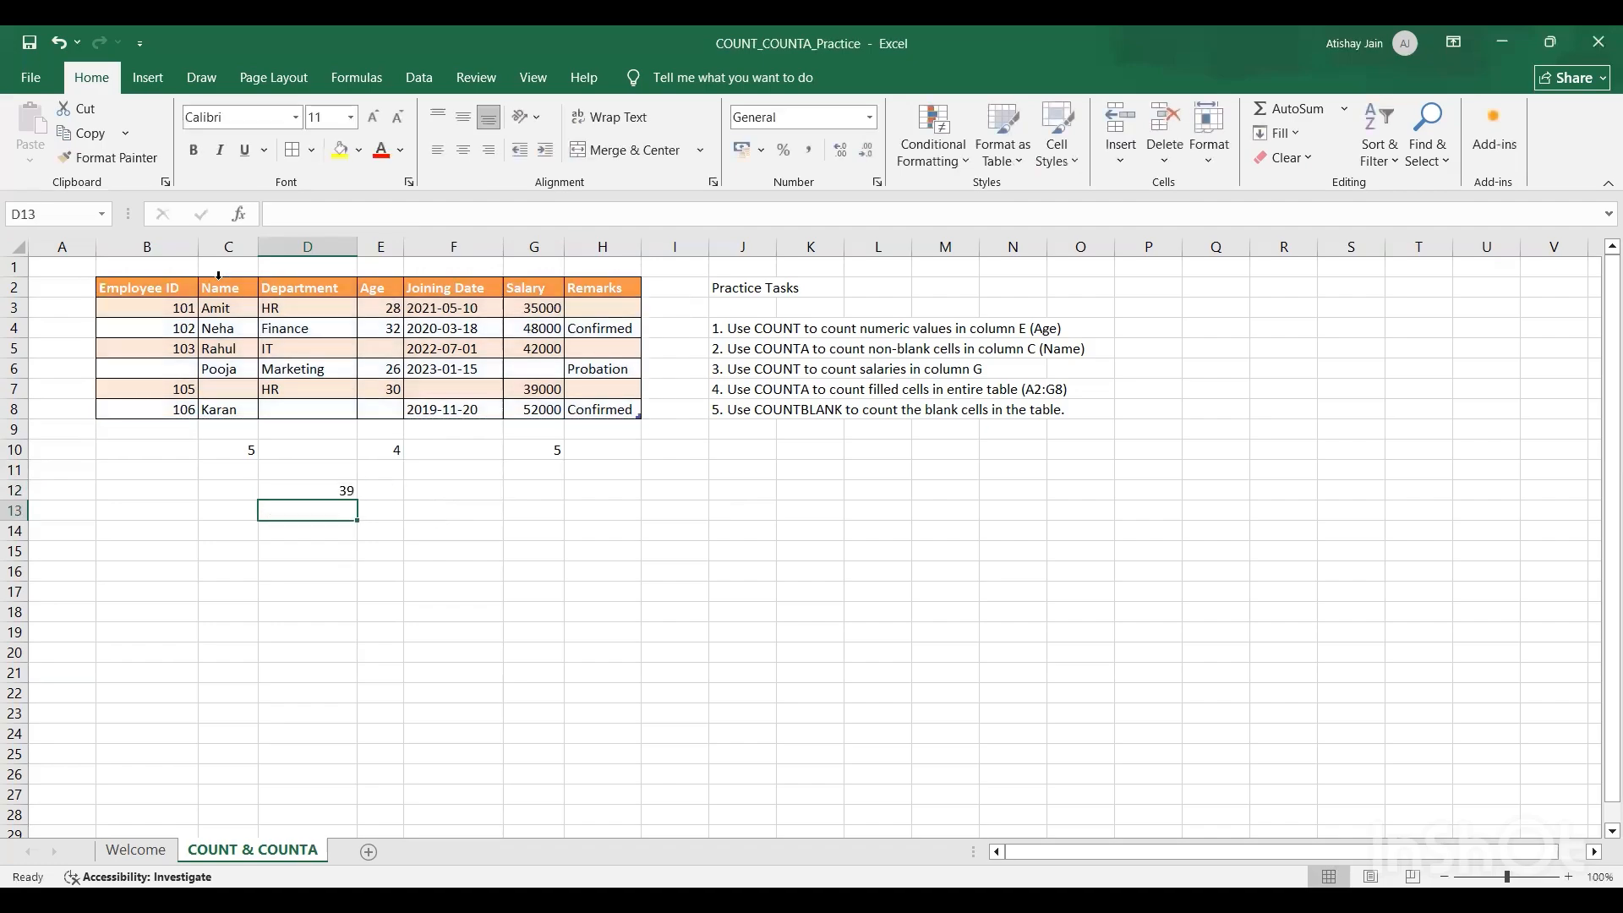
pyautogui.press('Up')
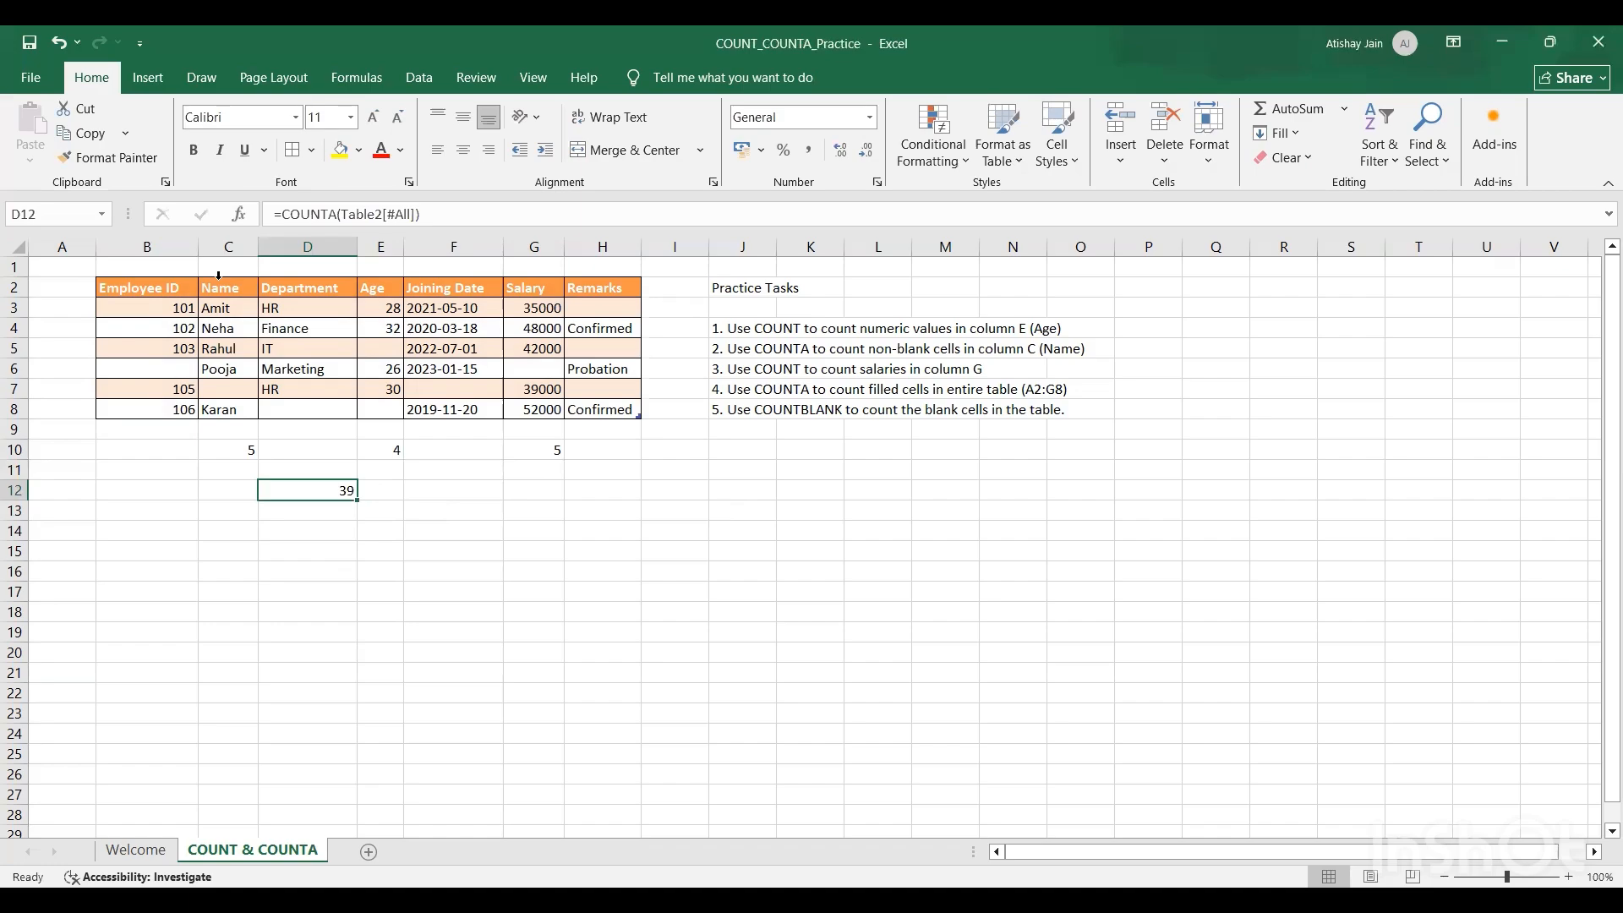
# Step: In cell F12, count the blank cells of the entire table, headers included, with =COUNTBLANK(Table2[#All])
pyautogui.press('Right')
pyautogui.press('Right')
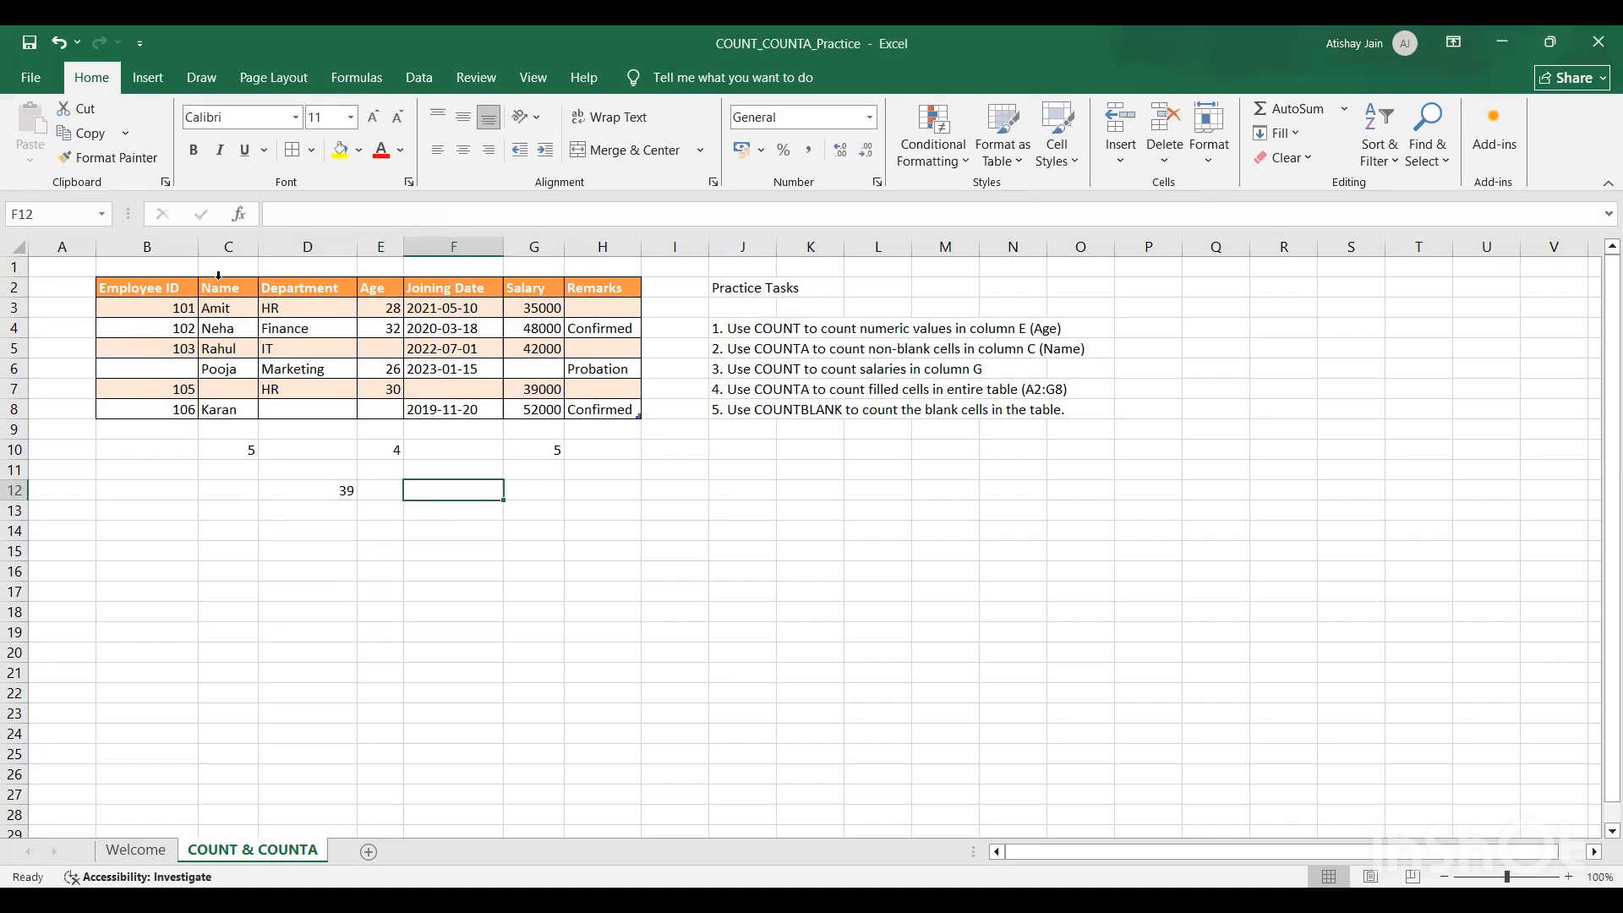
pyautogui.write('=')
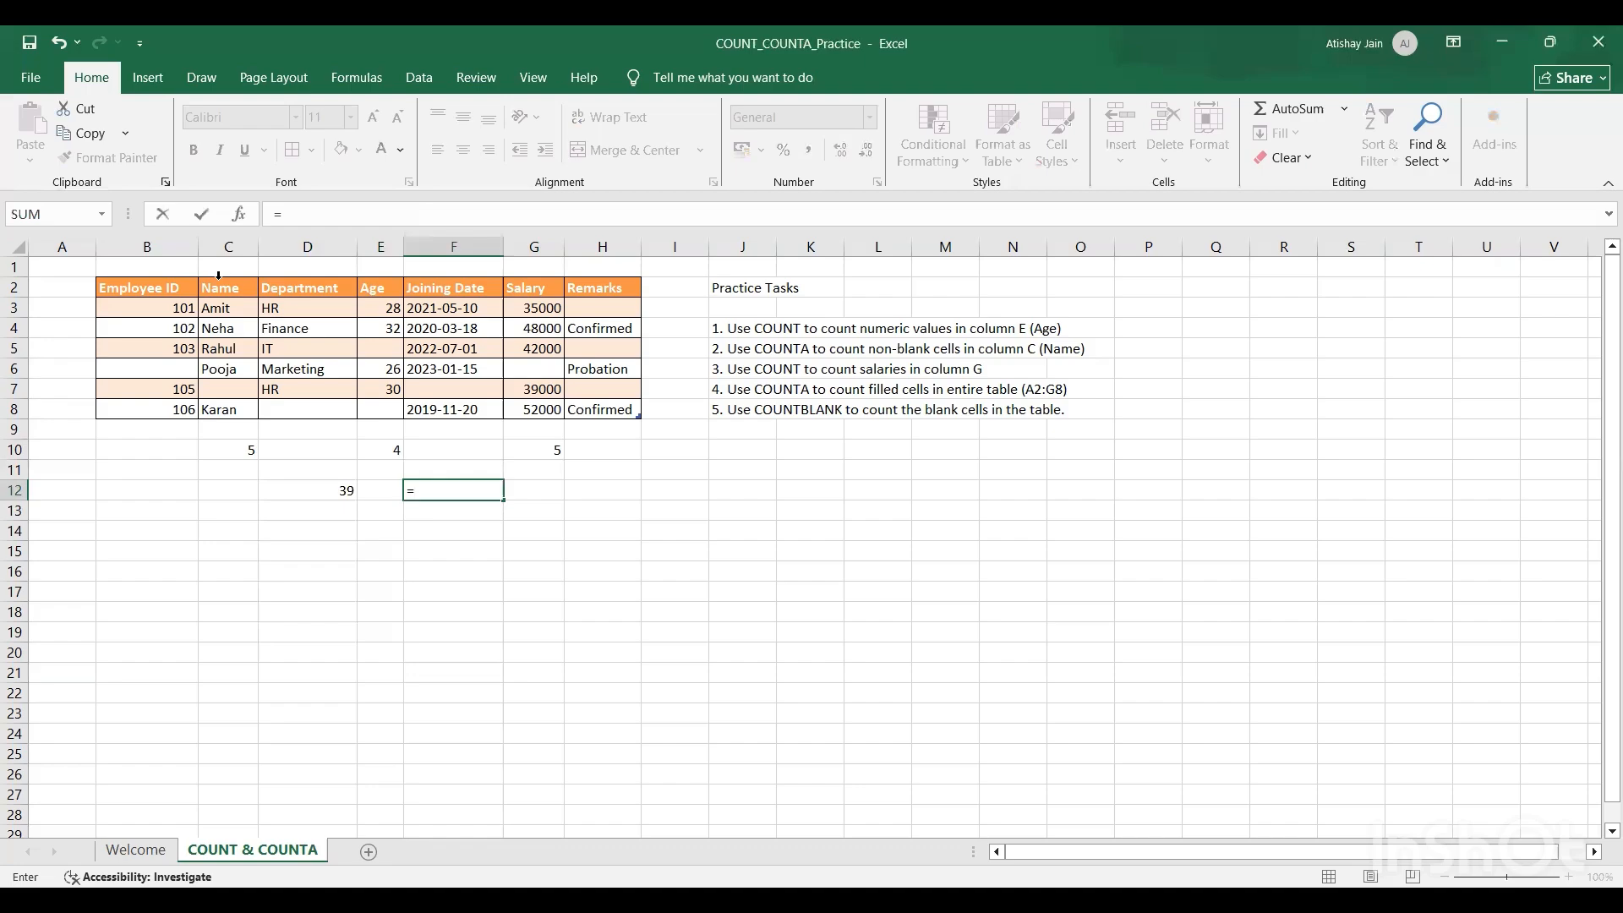
pyautogui.write('count')
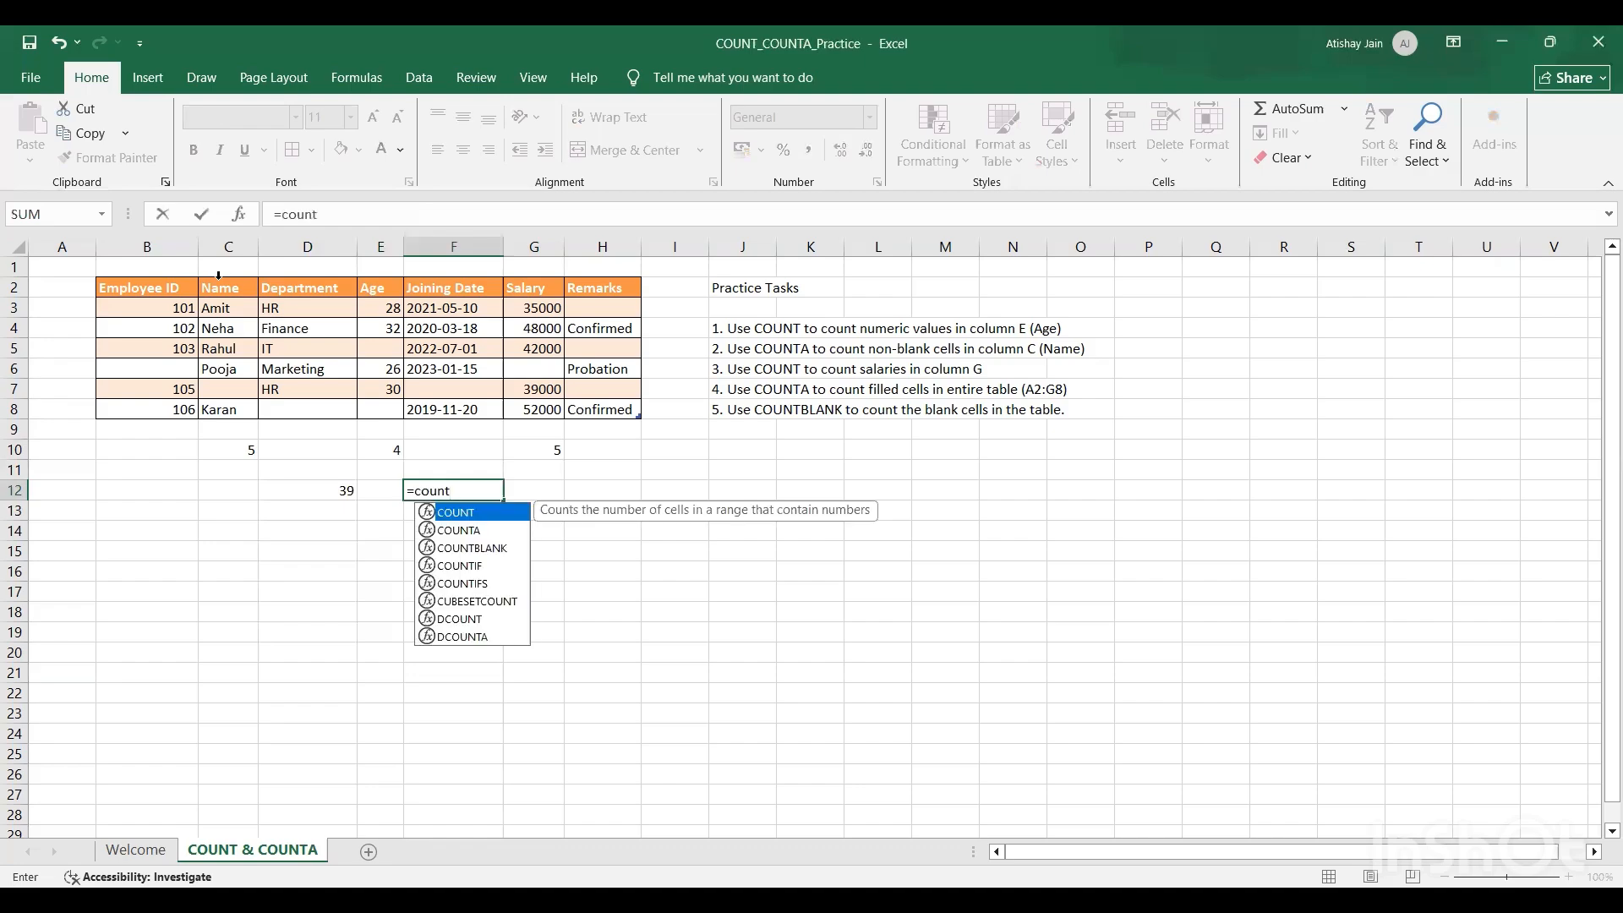
pyautogui.press('Down')
pyautogui.press('Down')
pyautogui.press('Tab')
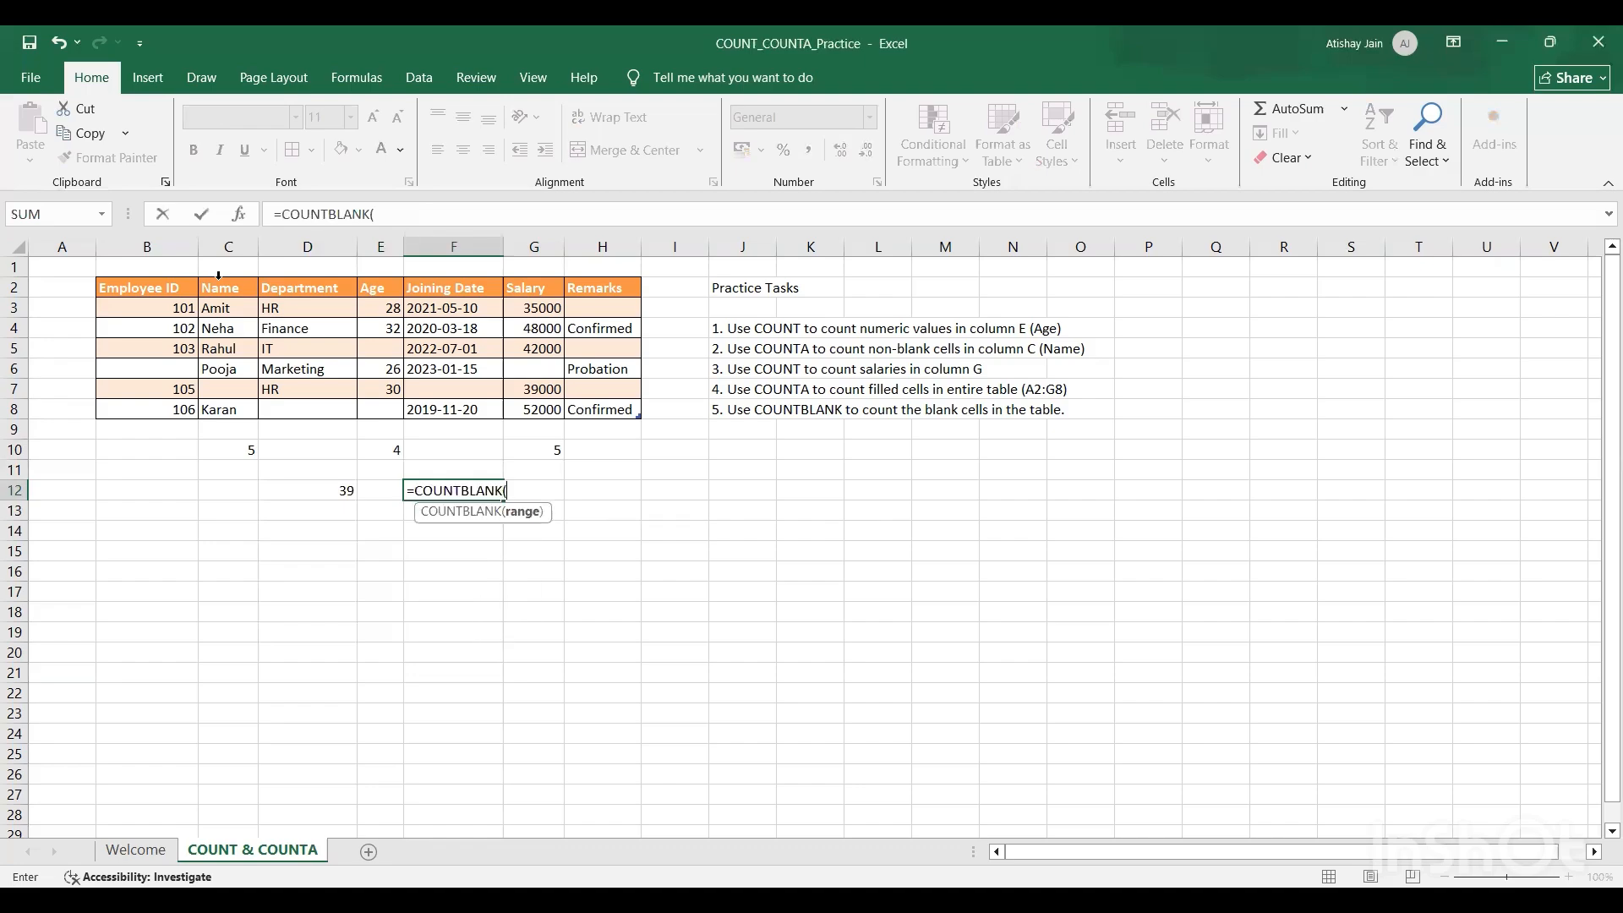
pyautogui.click(156, 288)
pyautogui.hotkey('ctrl', 'shift', 'Right')
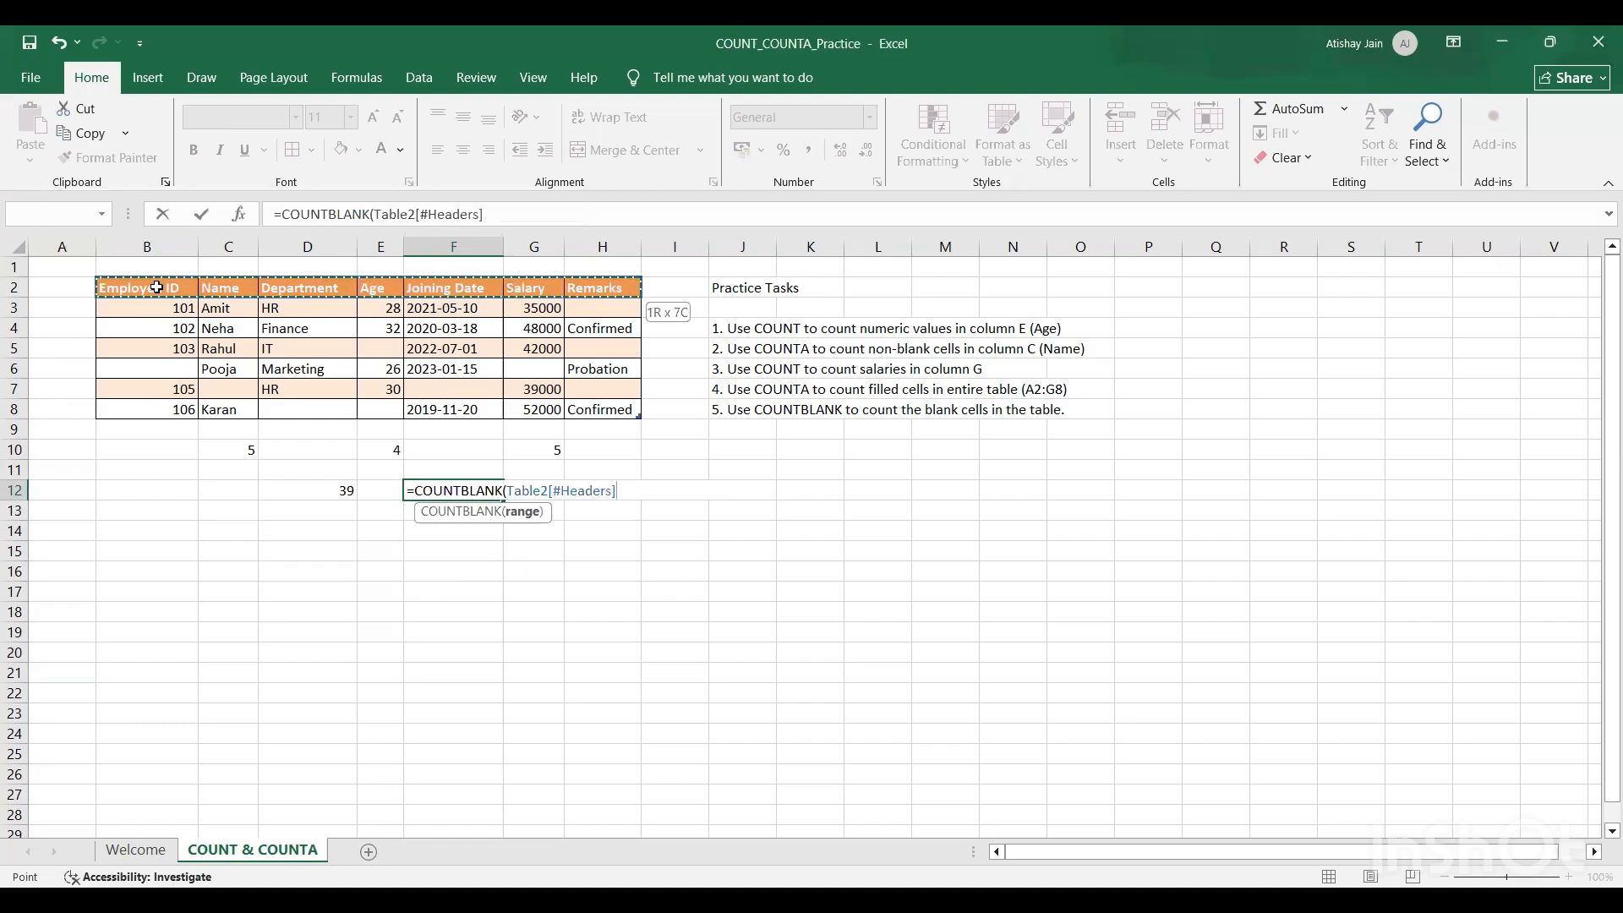
pyautogui.hotkey('shift', 'Down')
pyautogui.hotkey('shift', 'Down')
pyautogui.hotkey('shift', 'Down')
pyautogui.hotkey('shift', 'Down')
pyautogui.hotkey('shift', 'Down')
pyautogui.hotkey('shift', 'Down')
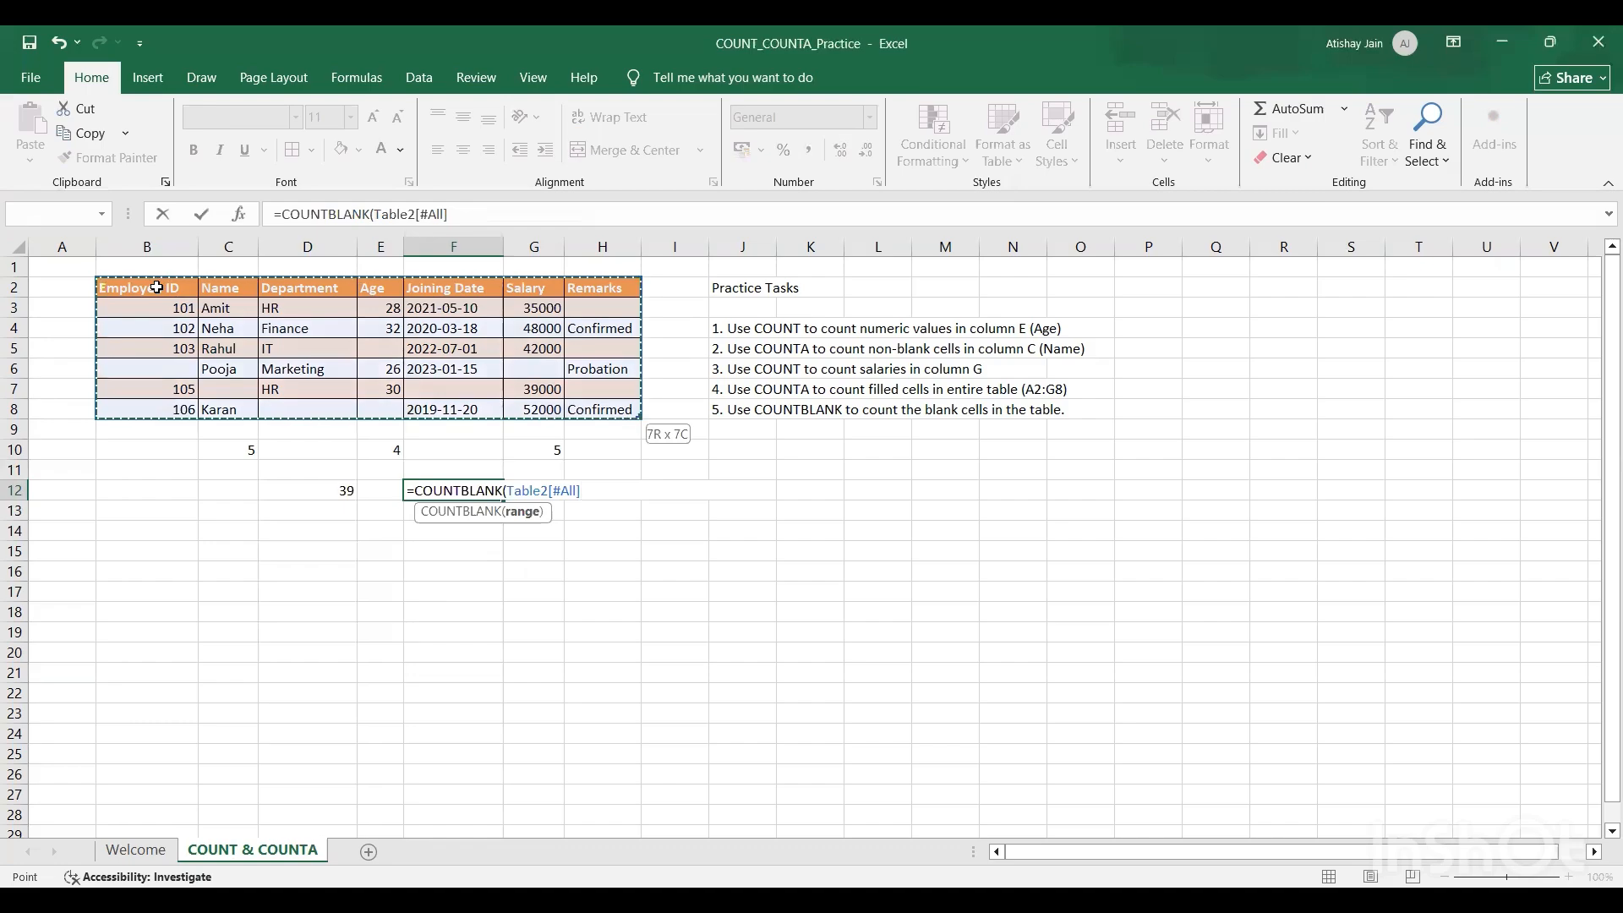
pyautogui.write(')')
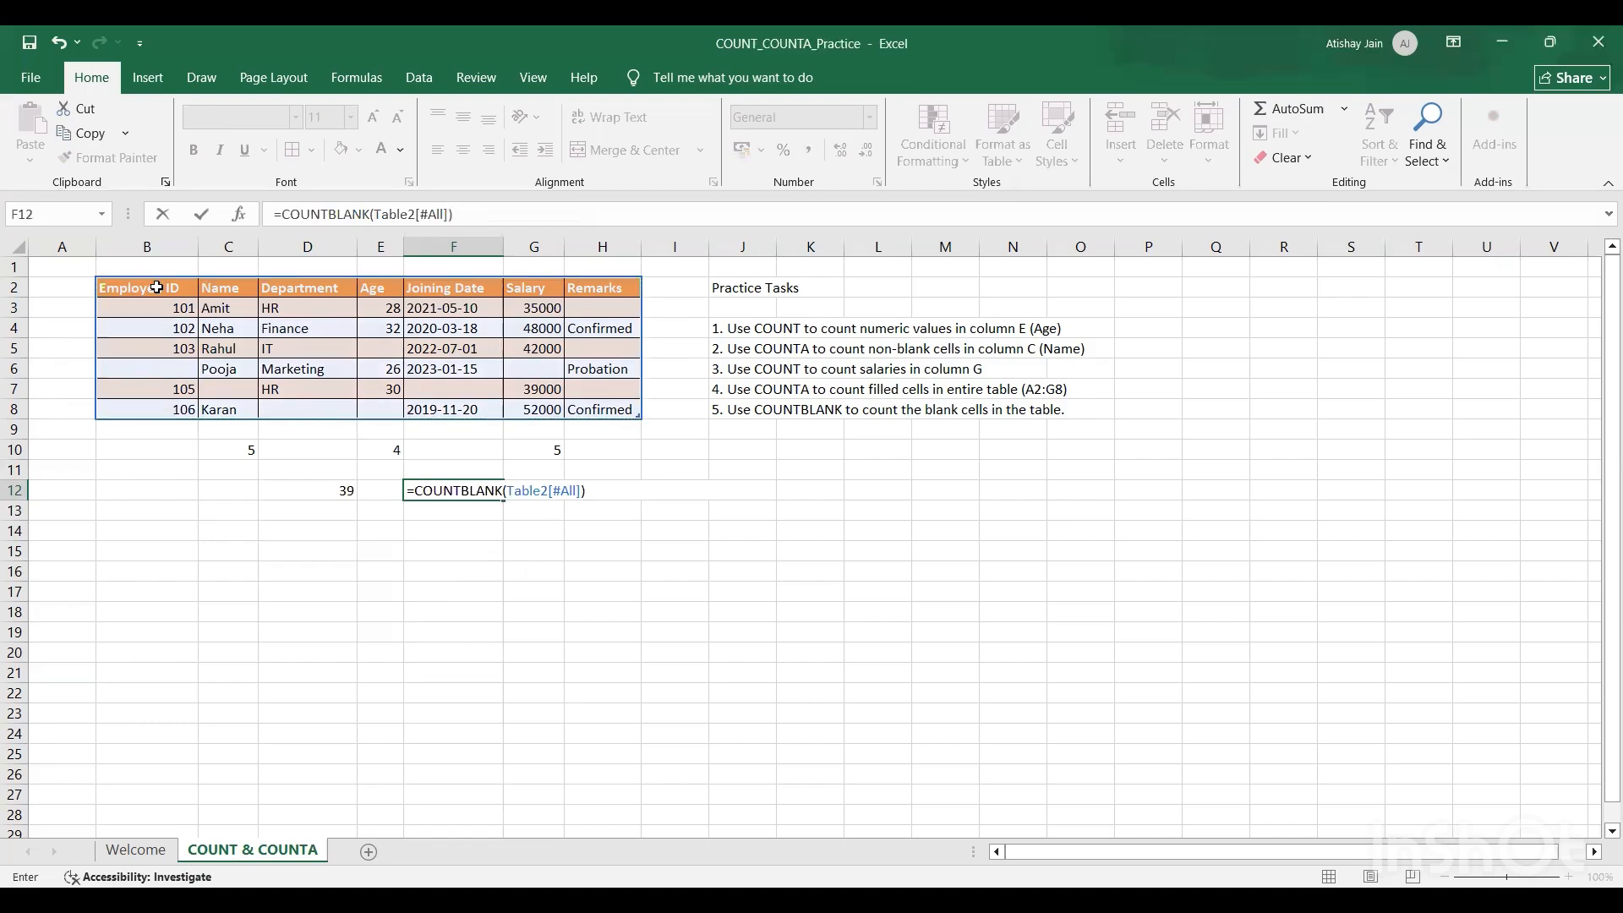
pyautogui.press('Return')
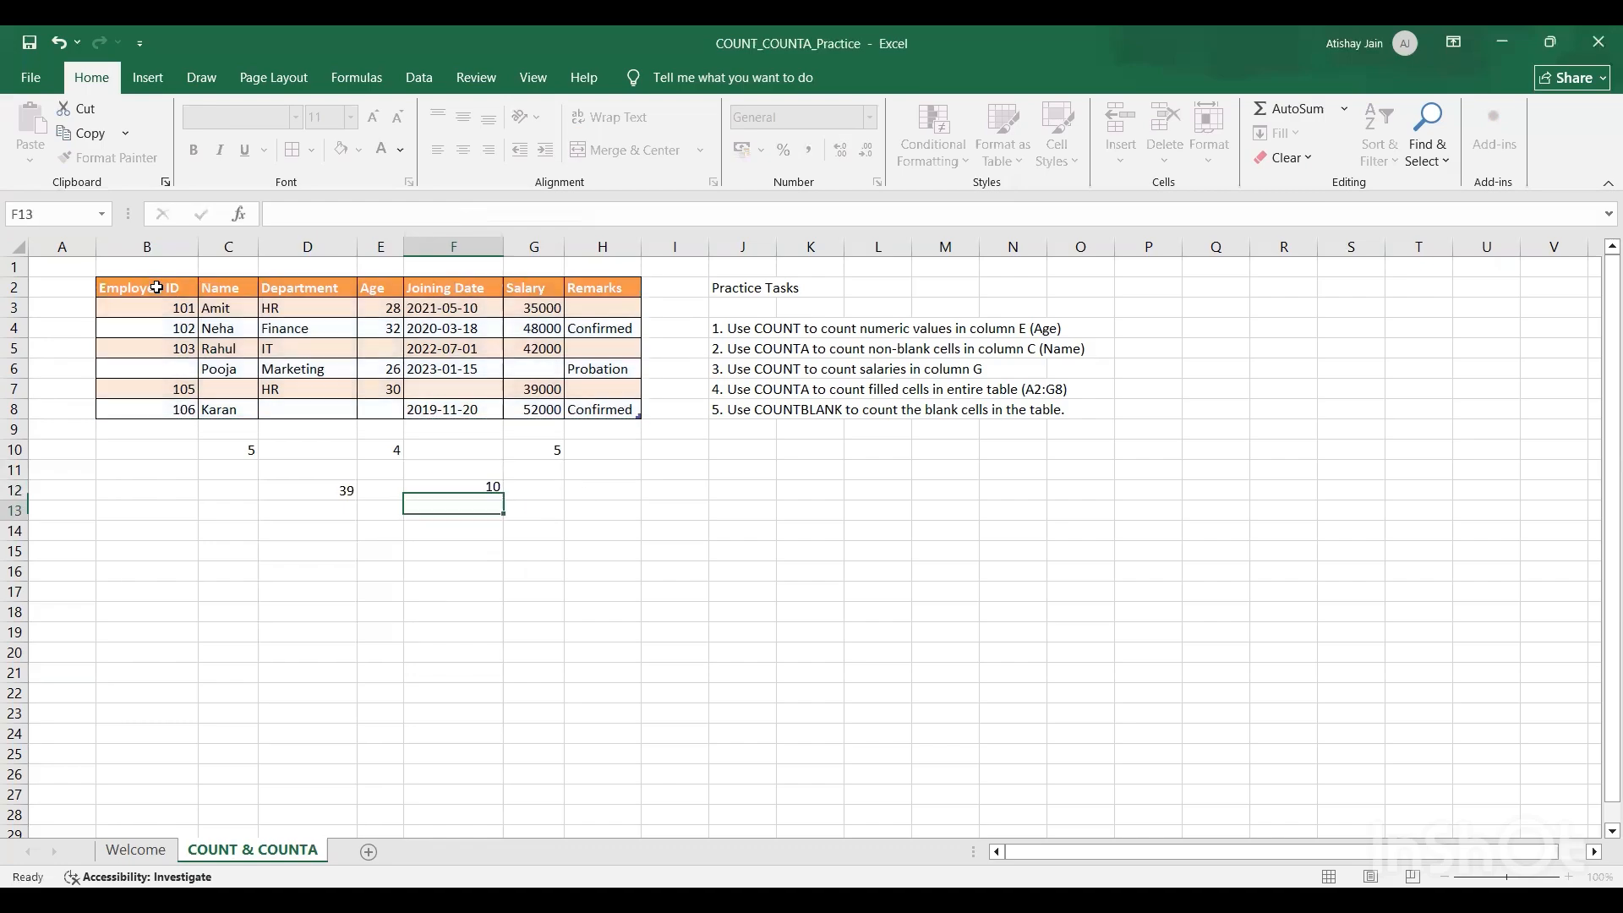
# Step: Check the blank cells in the Employee ID, Name, Department and Age columns against the COUNTBLANK result
pyautogui.press('Up')
pyautogui.press('Left')
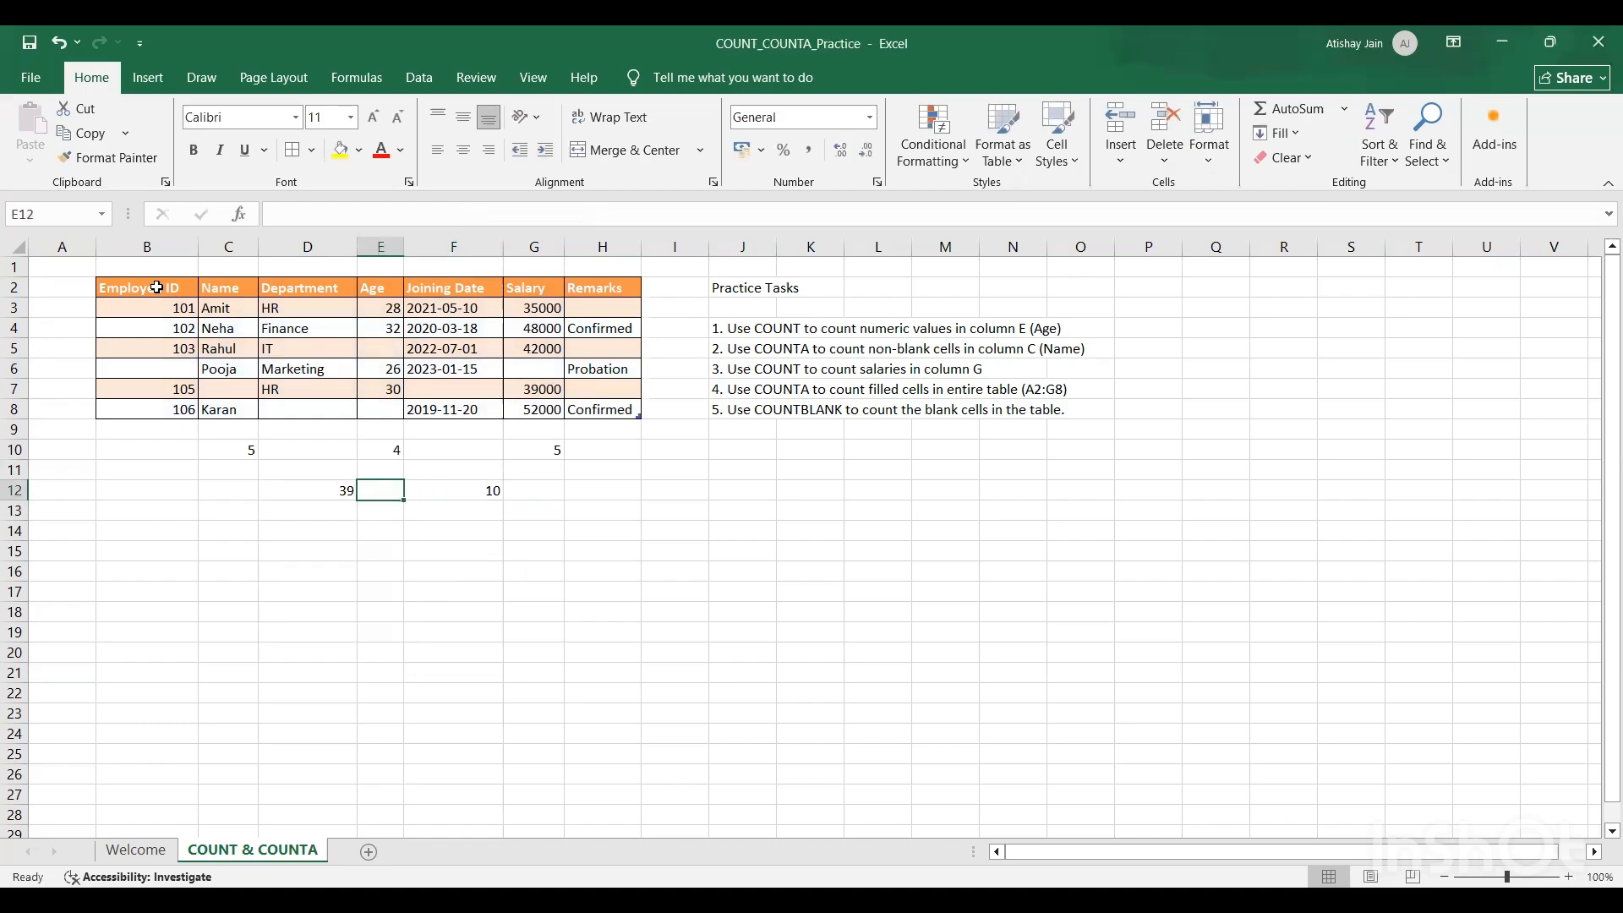
pyautogui.press('Left')
pyautogui.press('Up')
pyautogui.press('Up')
pyautogui.press('Left')
pyautogui.press('Left')
pyautogui.press('Up')
pyautogui.press('Up')
pyautogui.press('Up')
pyautogui.press('Up')
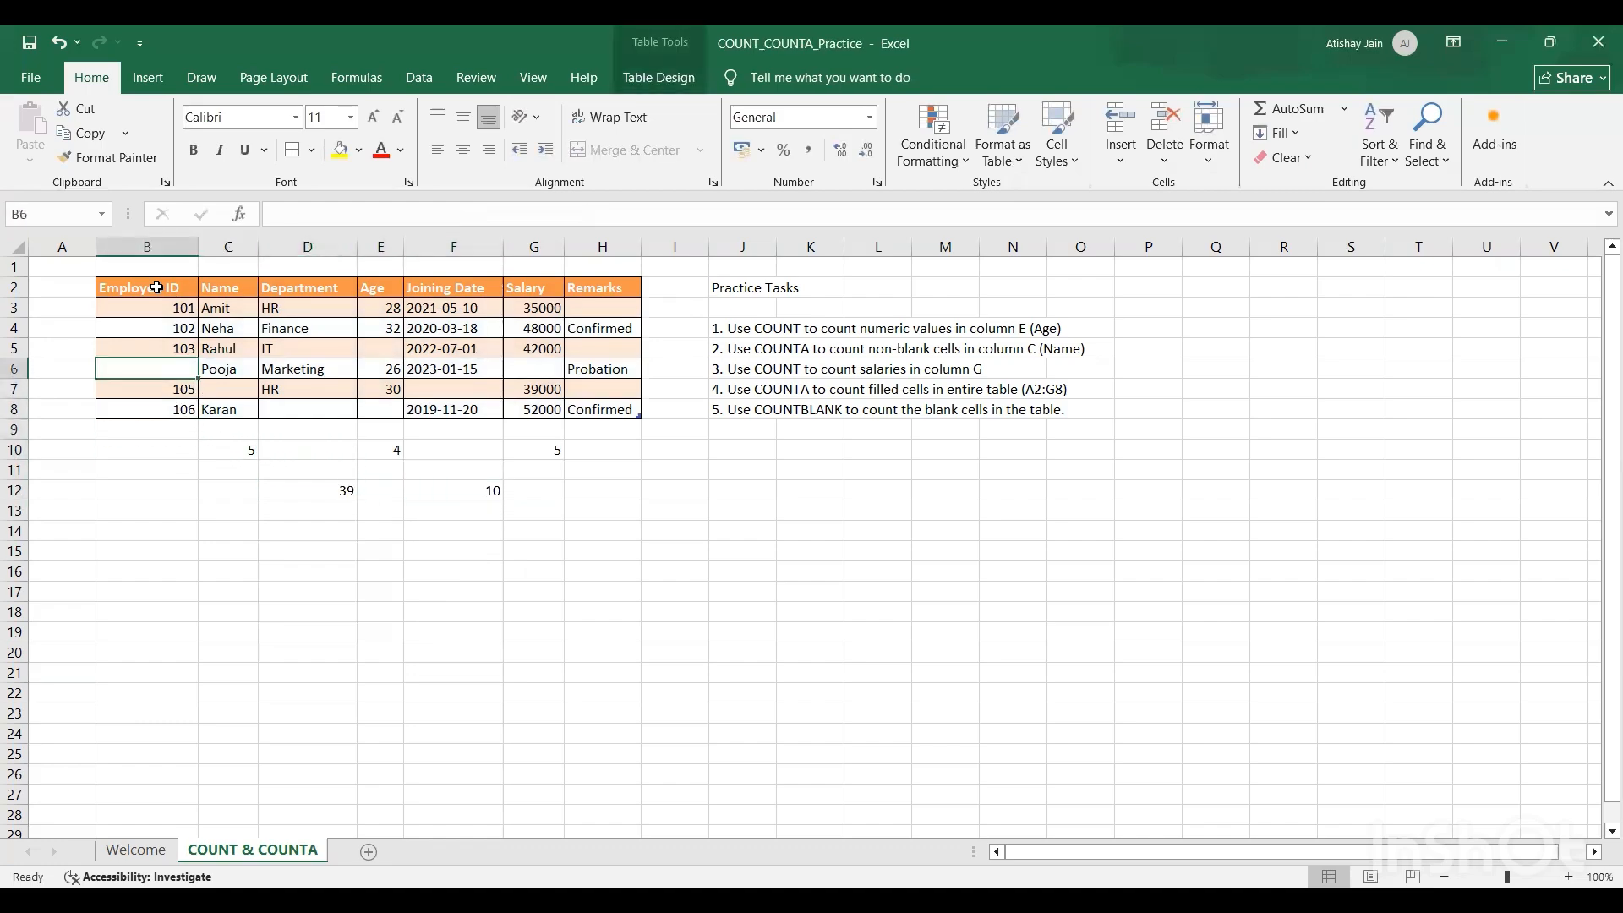
pyautogui.press('Right')
pyautogui.press('Down')
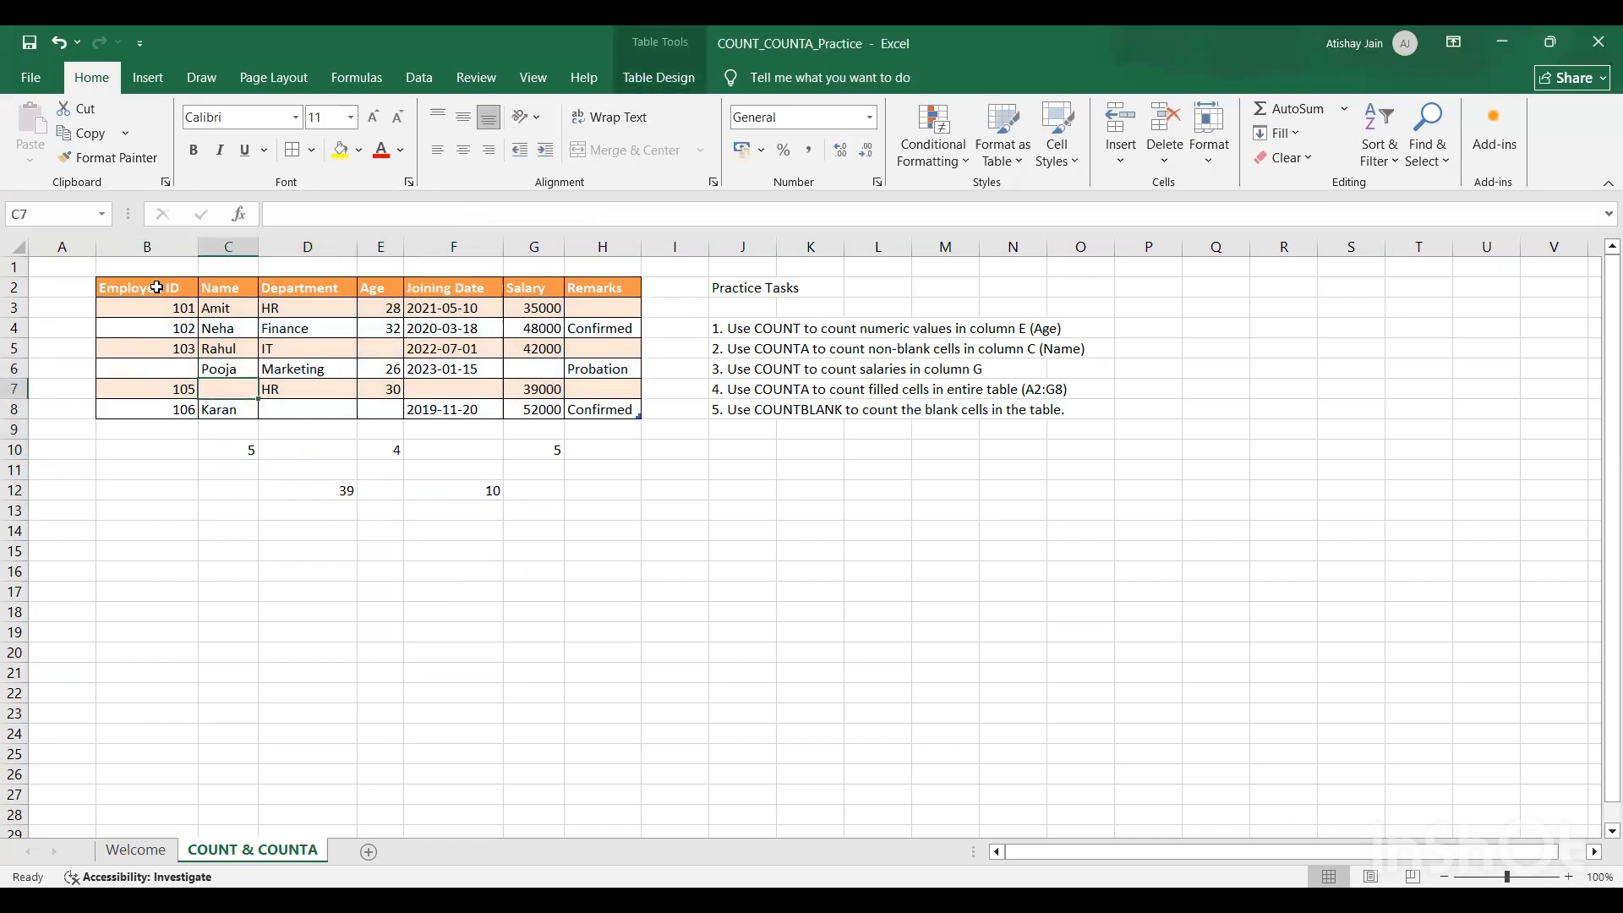
pyautogui.press('Right')
pyautogui.press('Down')
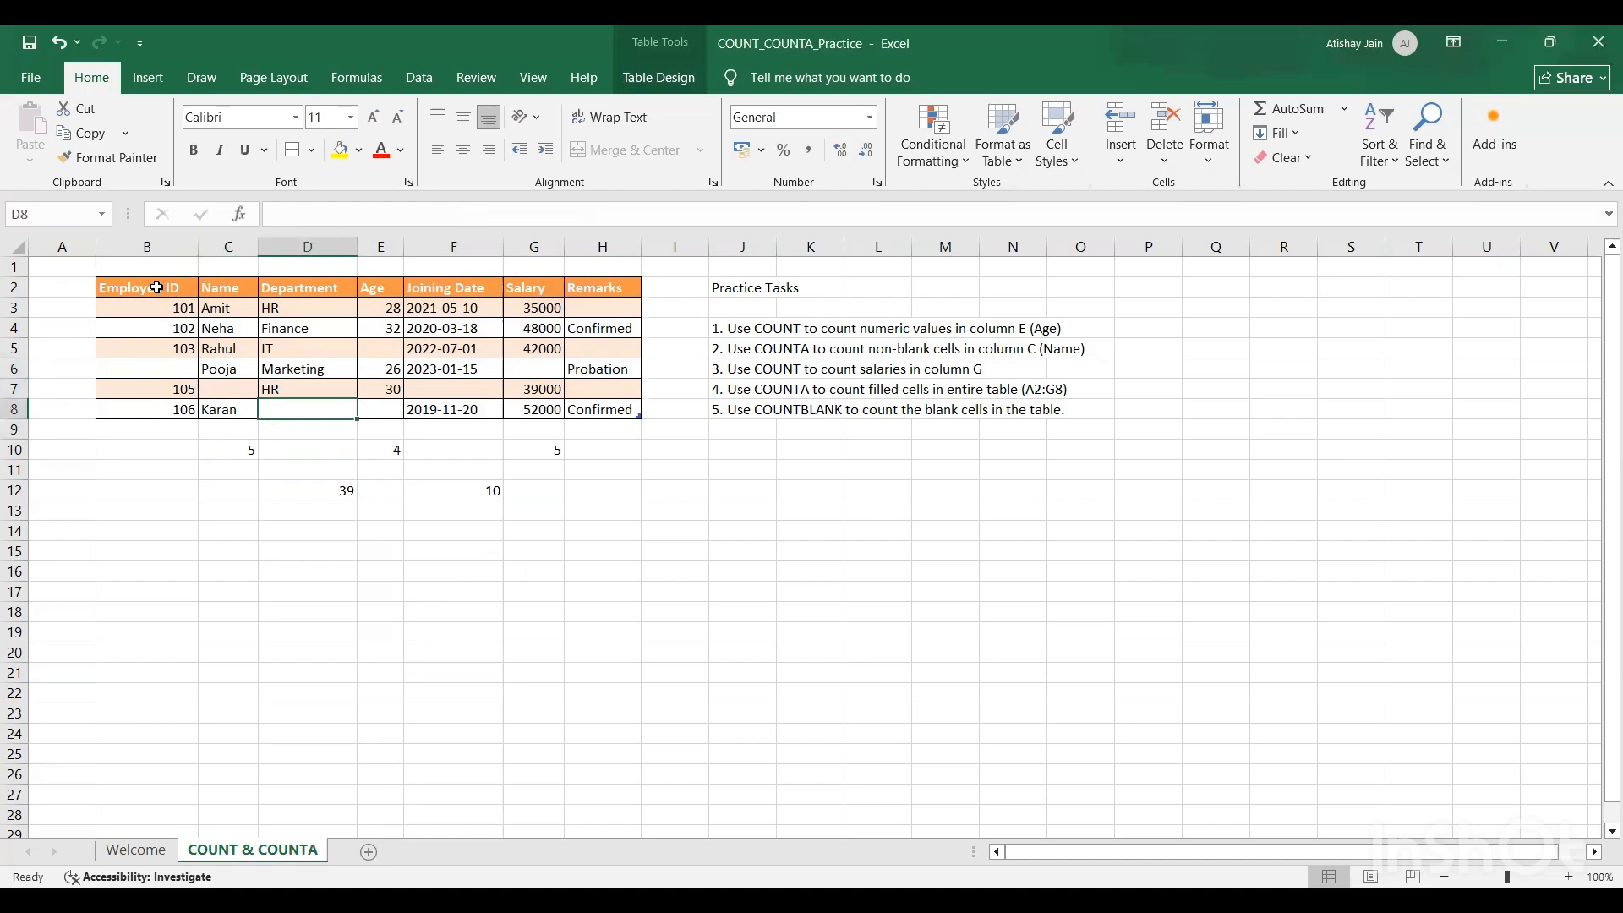
pyautogui.press('Right')
pyautogui.press('Up')
# Step: Check the blank cells in the Joining Date, Salary and Remarks columns, and return to the COUNTBLANK formula in F12
pyautogui.press('Up')
pyautogui.press('Up')
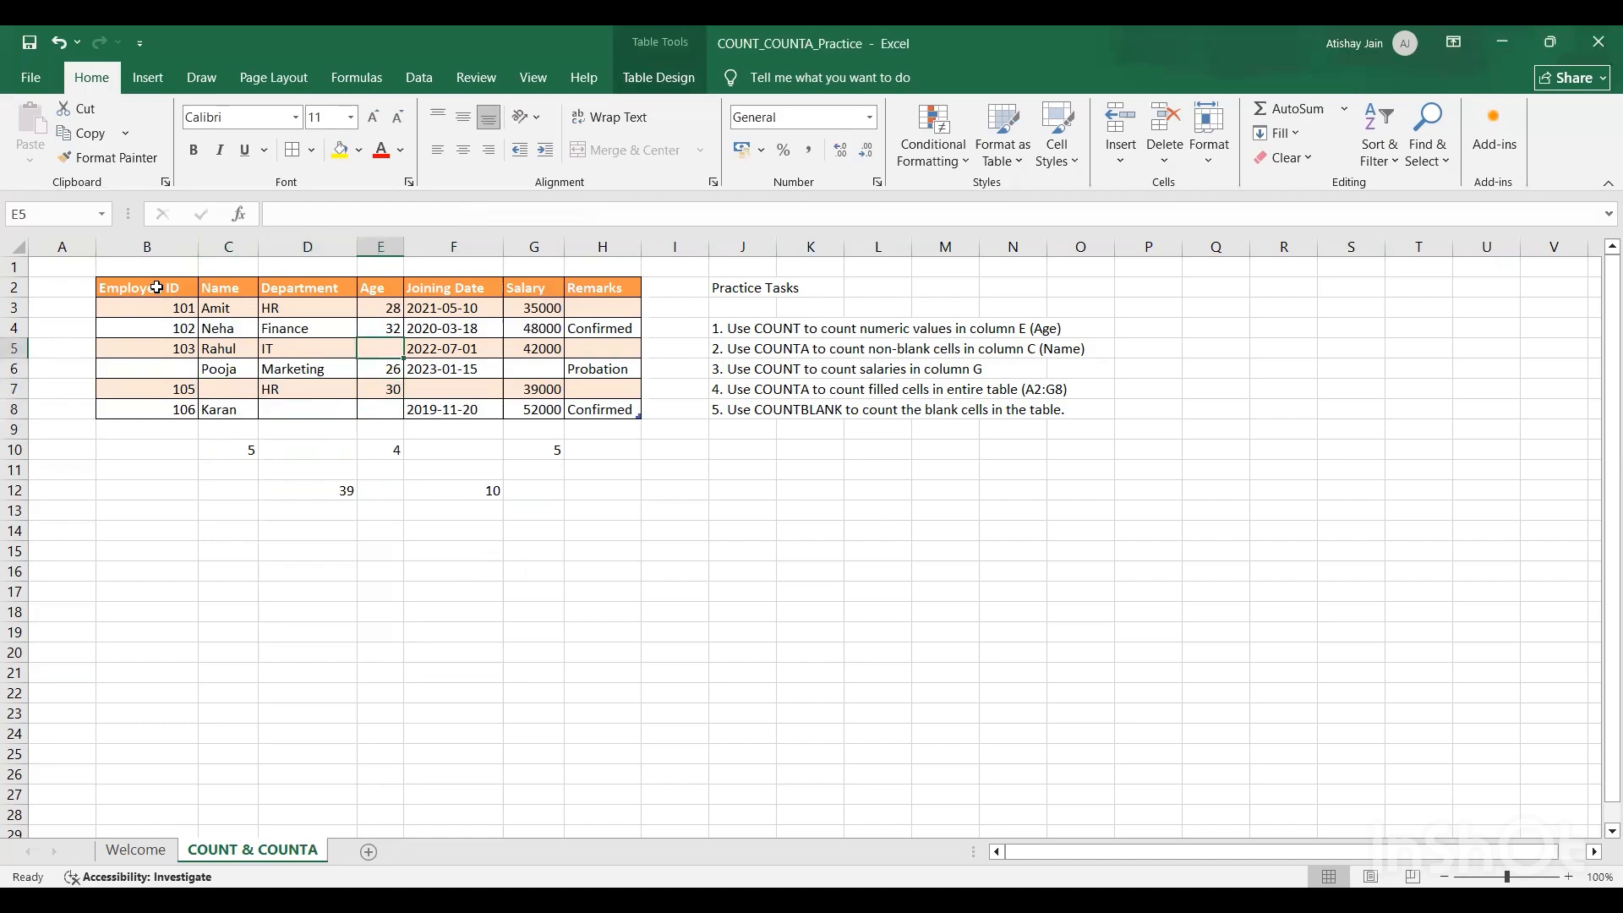
pyautogui.press('Right')
pyautogui.press('Down')
pyautogui.press('Down')
pyautogui.press('Right')
pyautogui.press('Up')
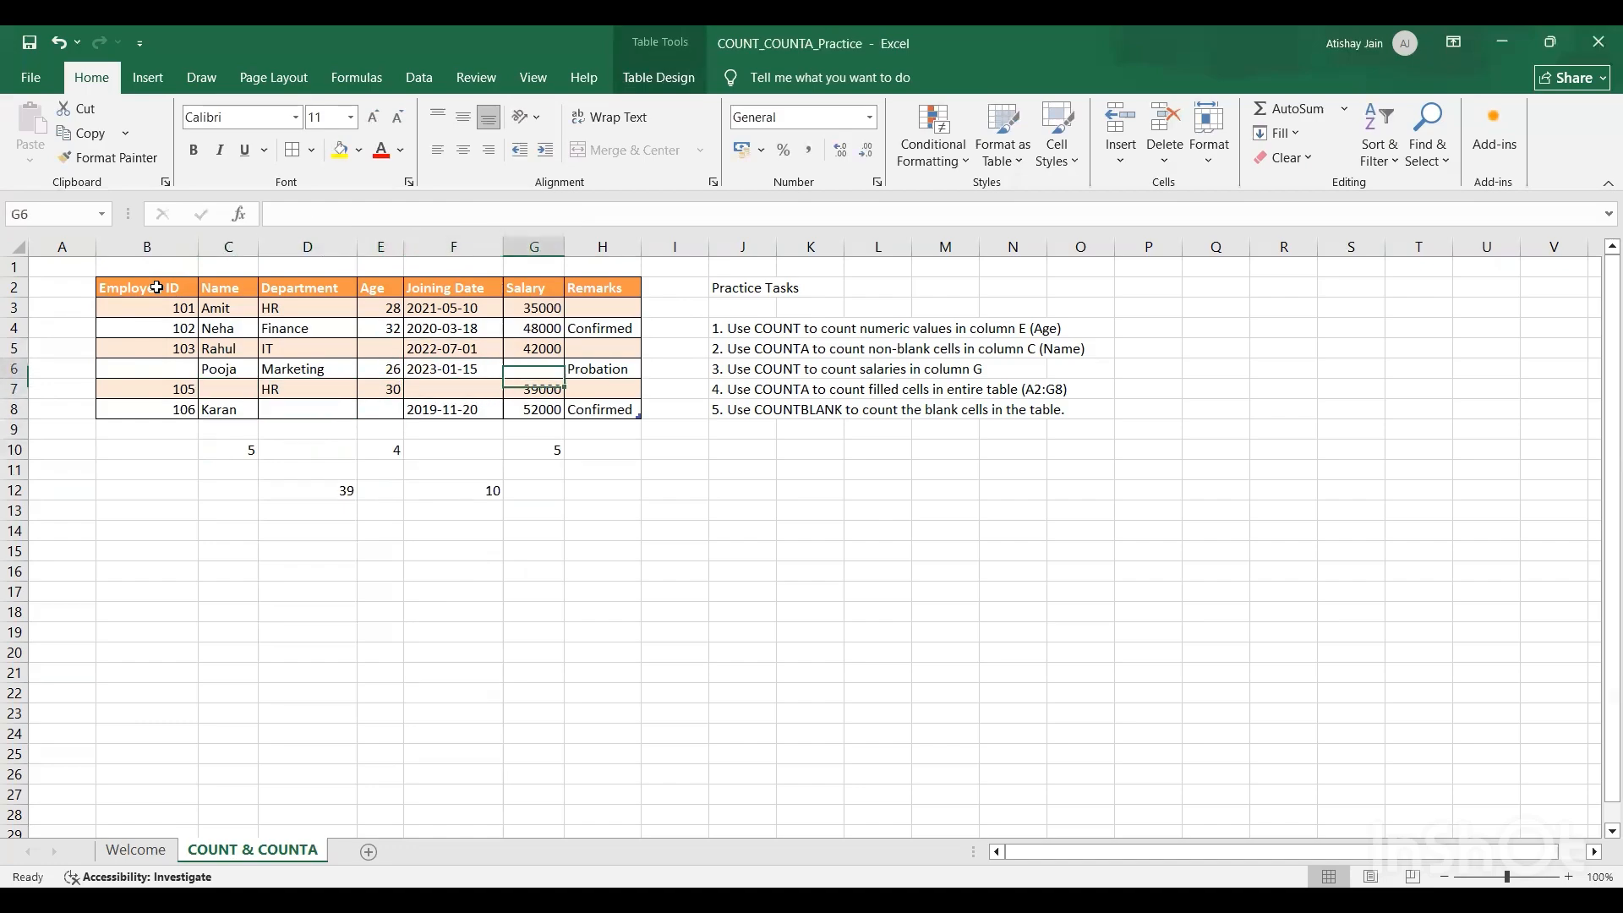
pyautogui.press('Right')
pyautogui.press('Up')
pyautogui.press('Up')
pyautogui.press('Up')
pyautogui.press('Down')
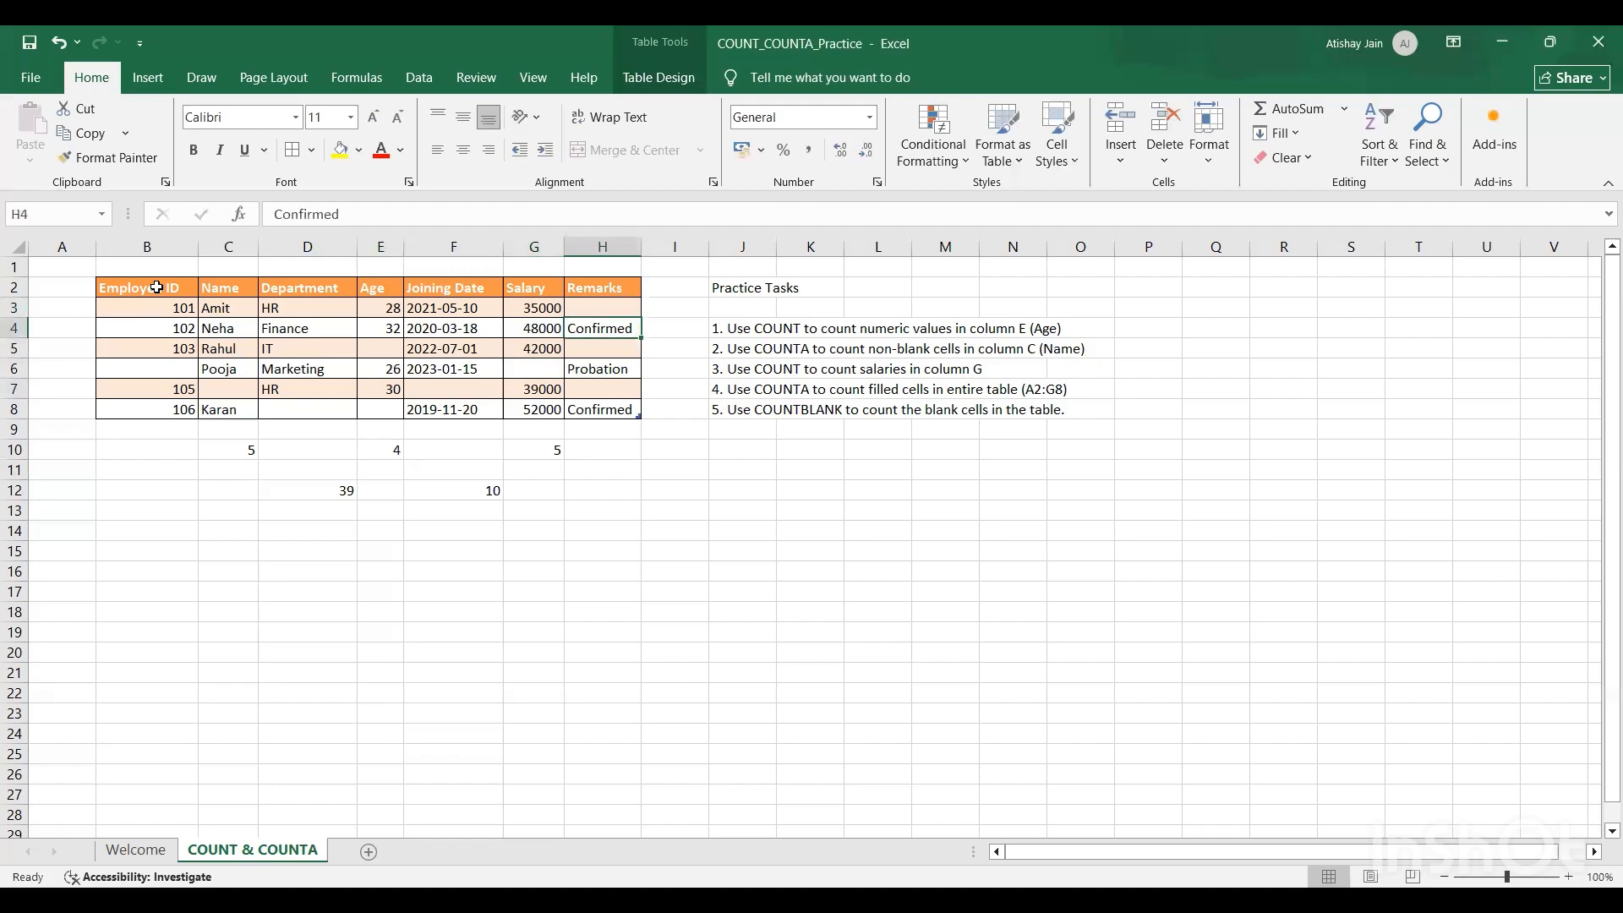
pyautogui.press('Down')
pyautogui.press('Down')
pyautogui.press('Down')
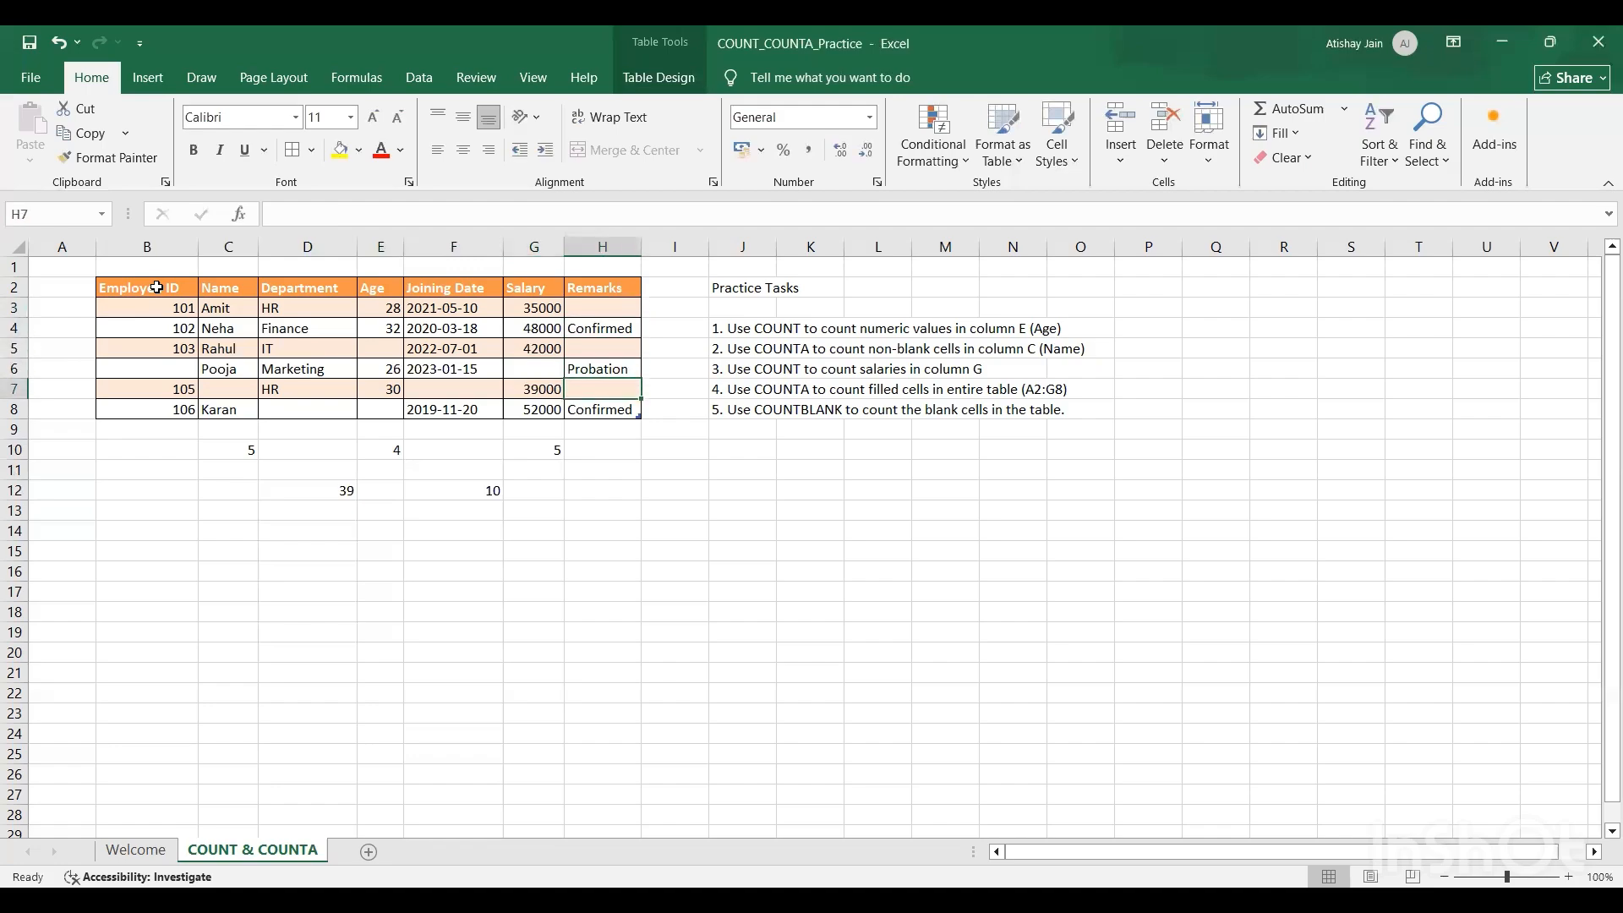
pyautogui.press('Down')
pyautogui.press('Down')
pyautogui.press('Down')
pyautogui.press('Left')
pyautogui.press('Down')
pyautogui.press('Down')
pyautogui.press('Left')
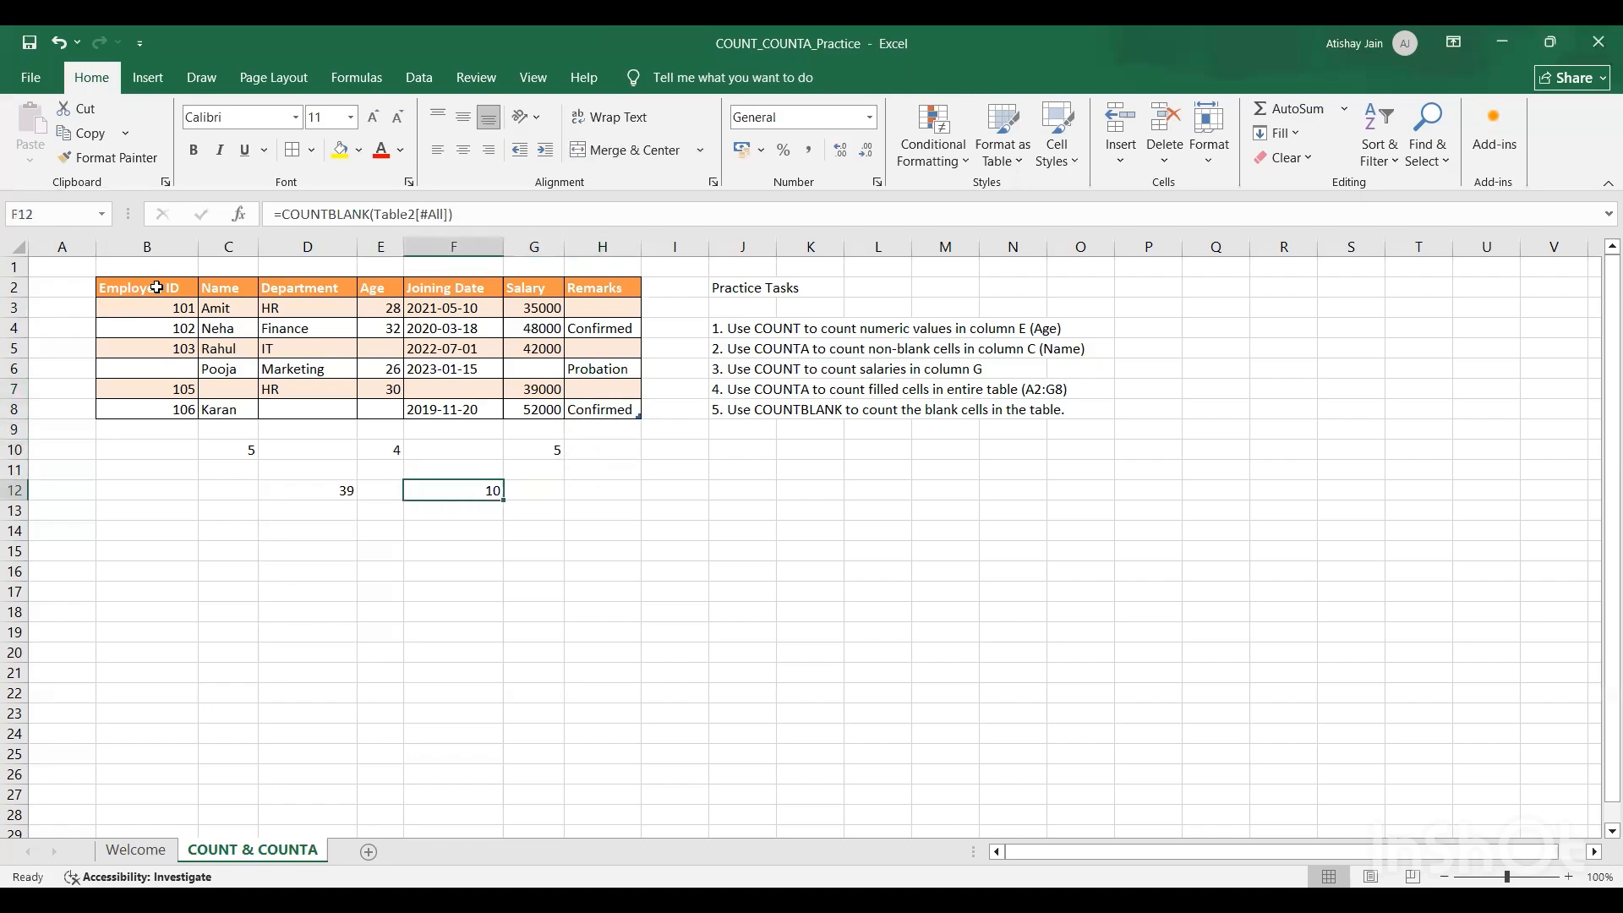